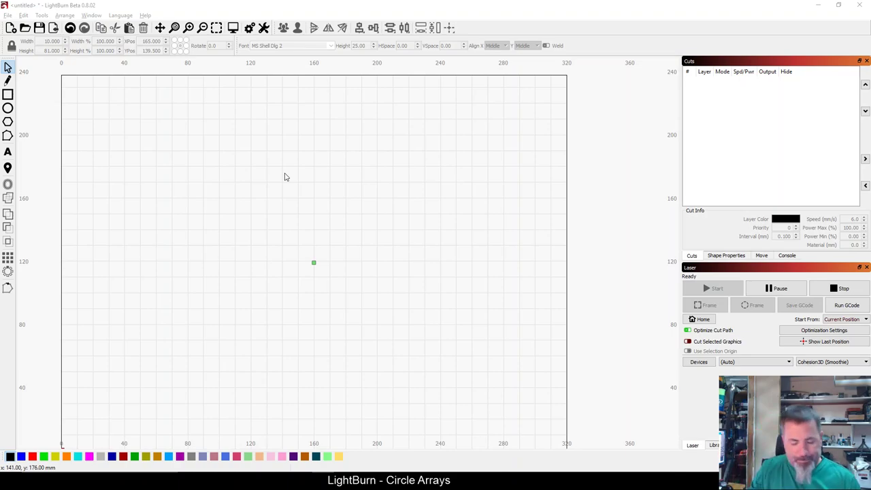
Draw a large 135 mm circle on the workspace
{"action": "left_click", "coordinate": [8, 109]}
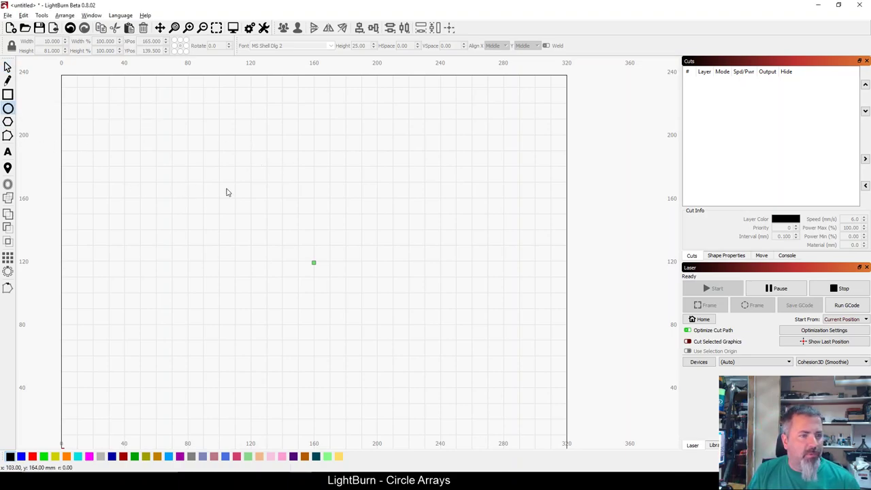
{"action": "left_click_drag", "start_coordinate": [235, 181], "coordinate": [442, 386]}
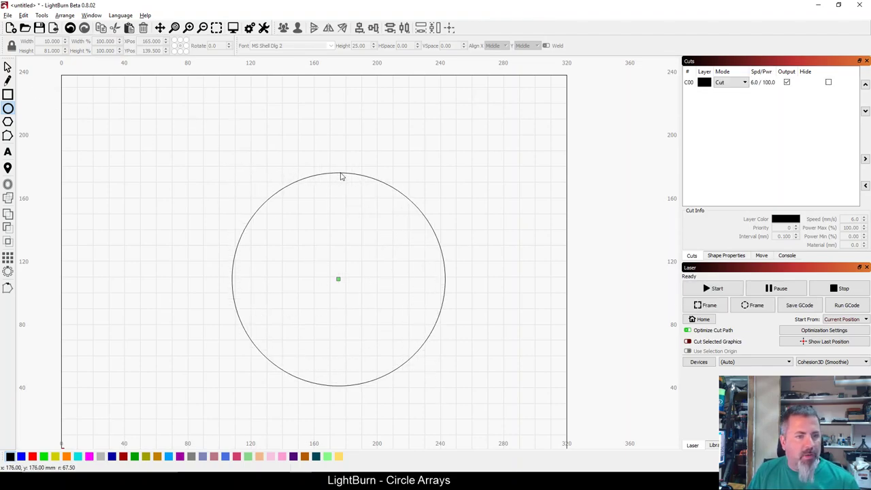
{"action": "left_click_drag", "start_coordinate": [342, 176], "coordinate": [312, 134]}
{"action": "key", "text": "ctrl+z"}
{"action": "key", "text": "Escape"}
{"action": "left_click", "coordinate": [352, 177]}
{"action": "left_click", "coordinate": [465, 221]}
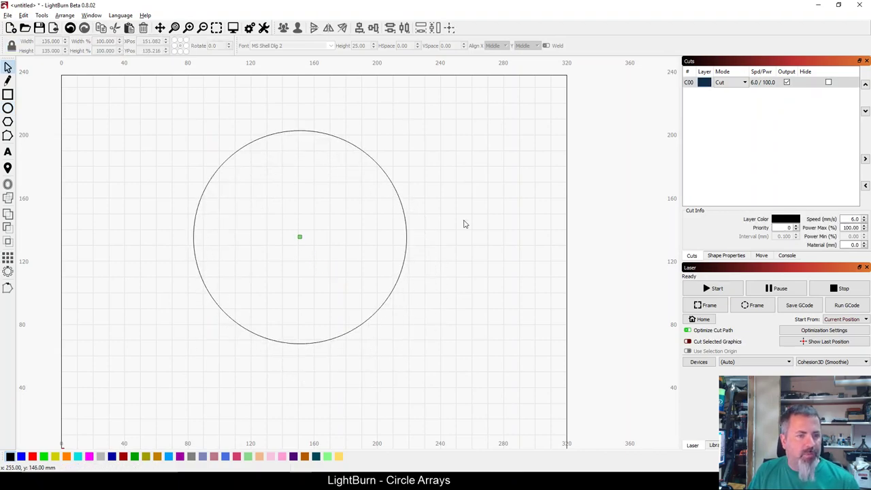
Draw a narrow 5 × 30 mm rectangle at the circle's top and centre it horizontally on the circle
{"action": "left_click", "coordinate": [7, 94]}
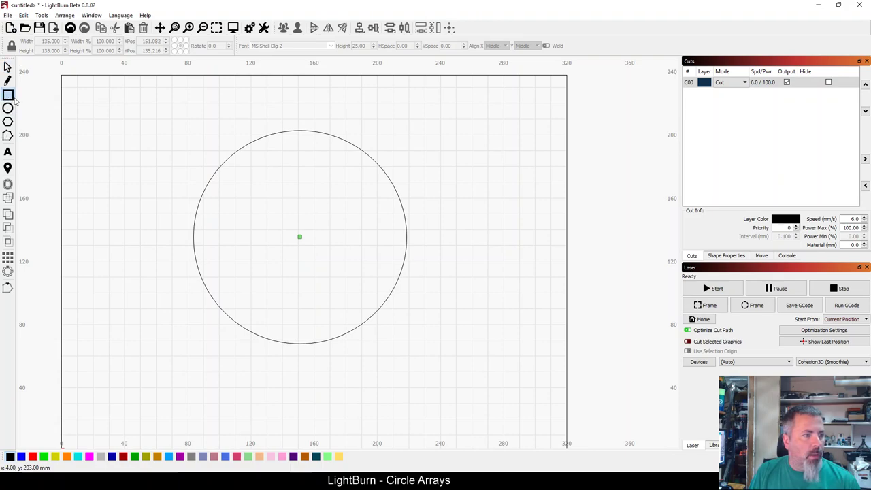
{"action": "left_click_drag", "start_coordinate": [296, 140], "coordinate": [300, 188]}
{"action": "key", "text": "Escape"}
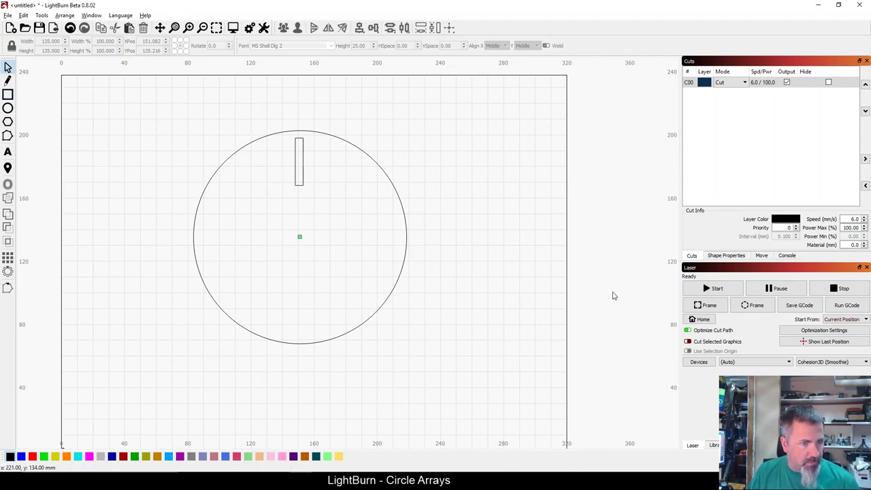
{"action": "left_click_drag", "start_coordinate": [467, 273], "coordinate": [187, 124]}
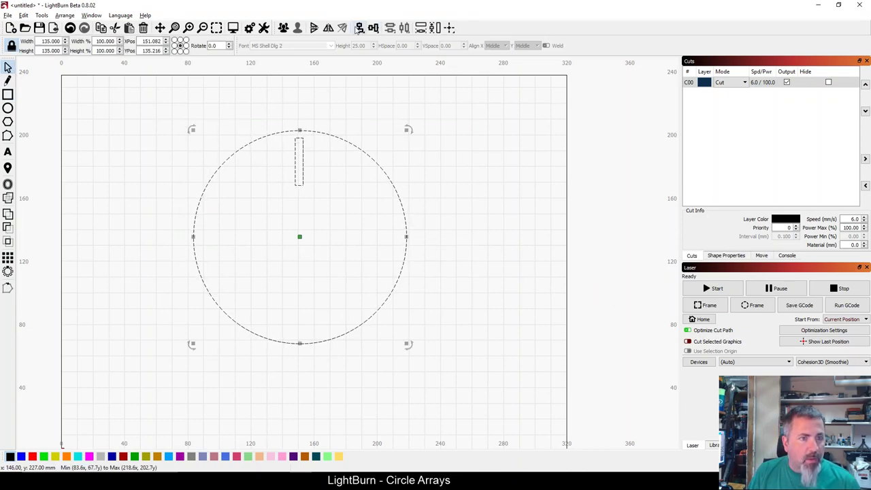
{"action": "left_click", "coordinate": [364, 30]}
{"action": "left_click", "coordinate": [387, 49]}
{"action": "left_click", "coordinate": [514, 156]}
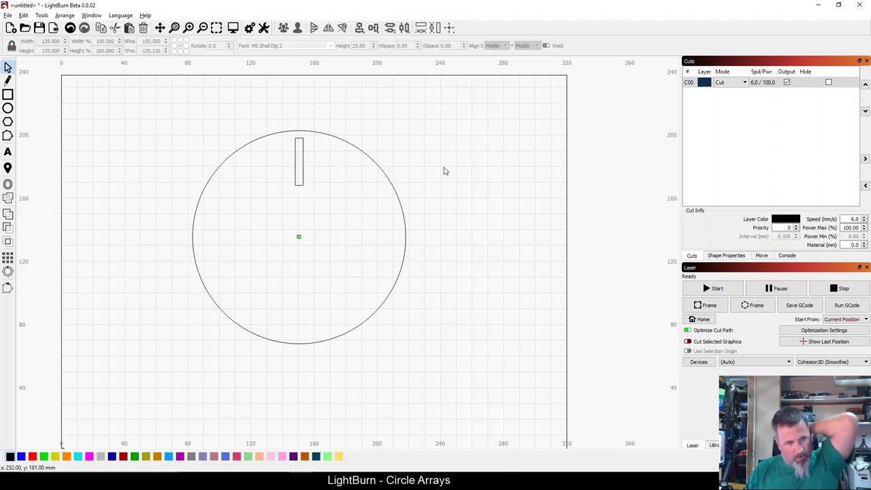
Select the rectangle first, then add the circle to the selection
{"action": "left_click", "coordinate": [303, 183]}
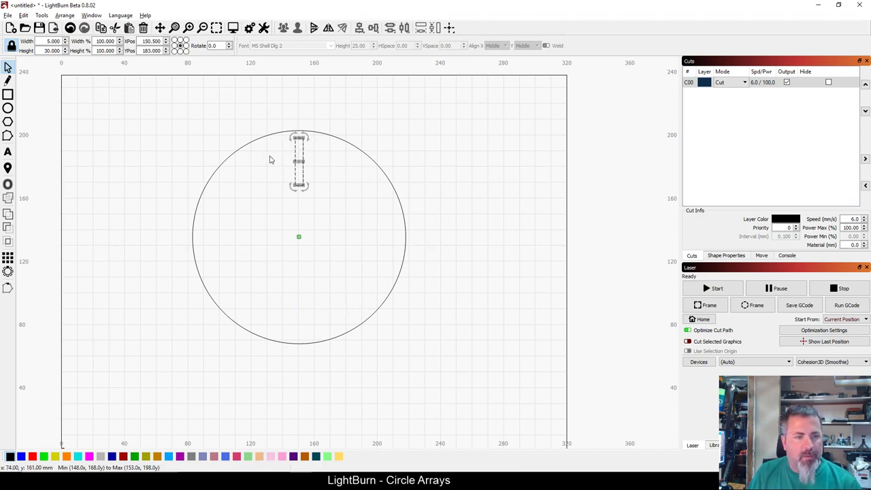
{"action": "left_click", "coordinate": [287, 136]}
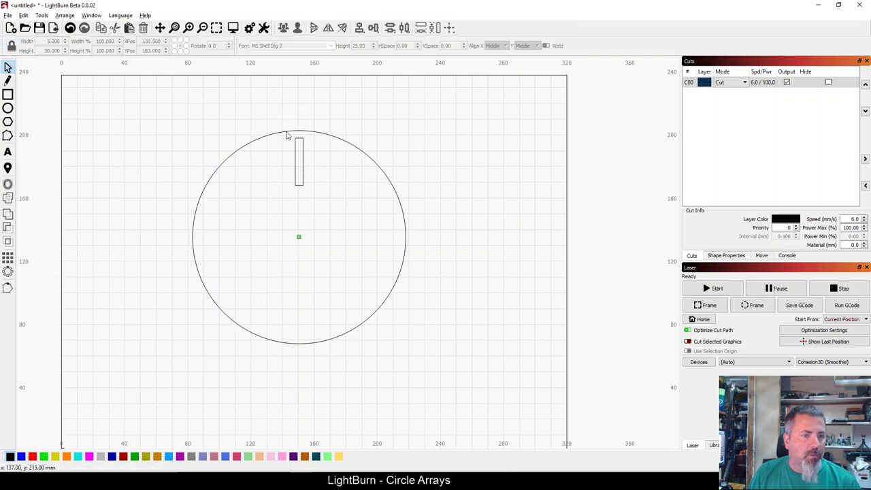
{"action": "double_click", "coordinate": [302, 156]}
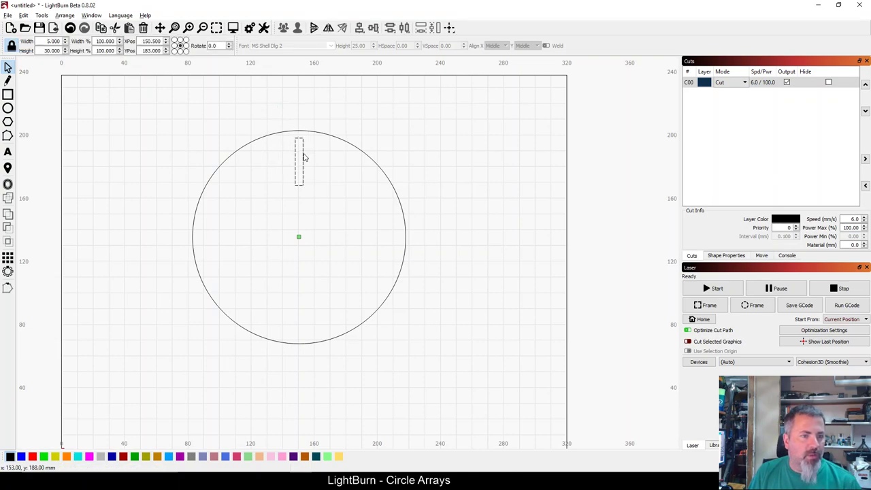
{"action": "left_click", "coordinate": [370, 160], "text": "shift"}
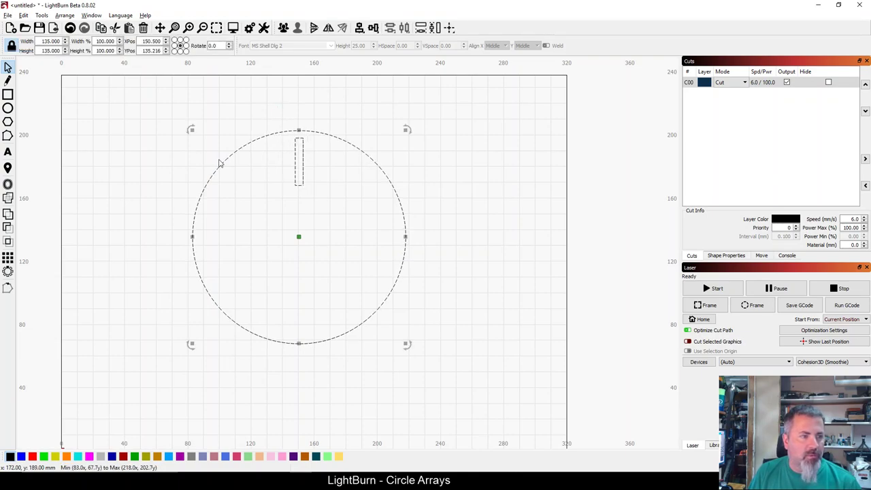
Create a circular array of 12 rotated rectangle copies centred on the last-selected circle
{"action": "left_click", "coordinate": [8, 271]}
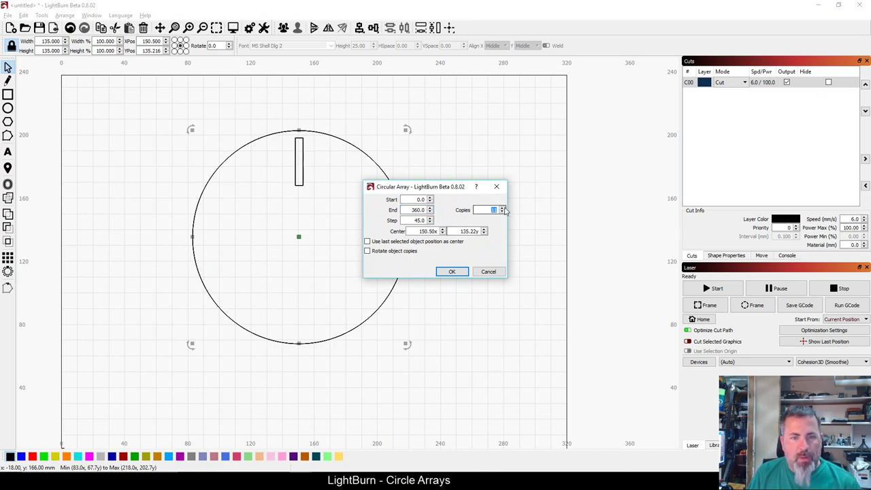
{"action": "left_click", "coordinate": [372, 256]}
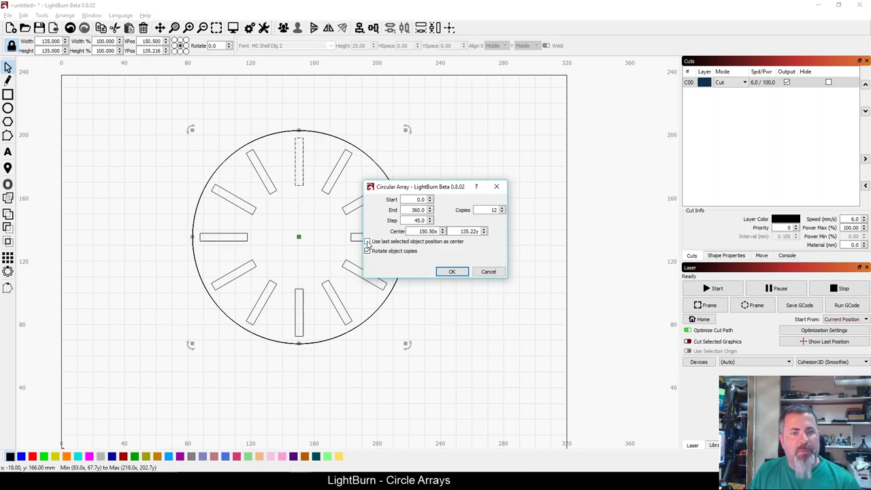
{"action": "left_click", "coordinate": [367, 242]}
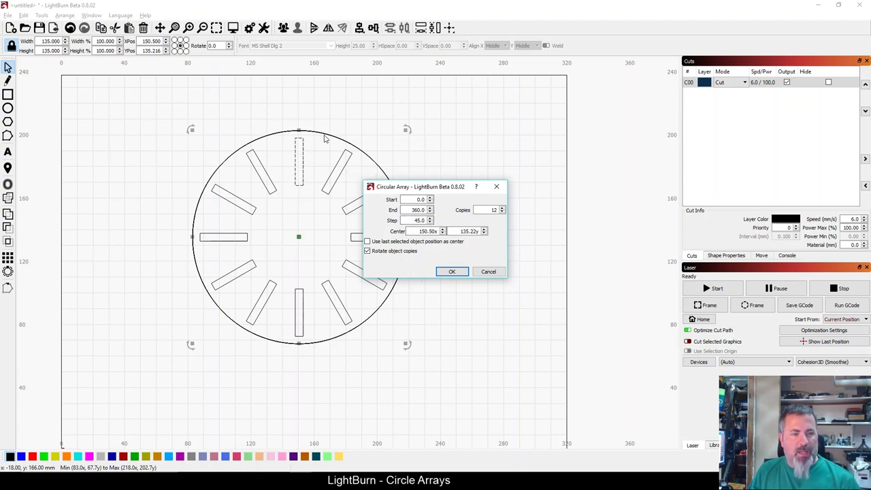
{"action": "left_click", "coordinate": [368, 242]}
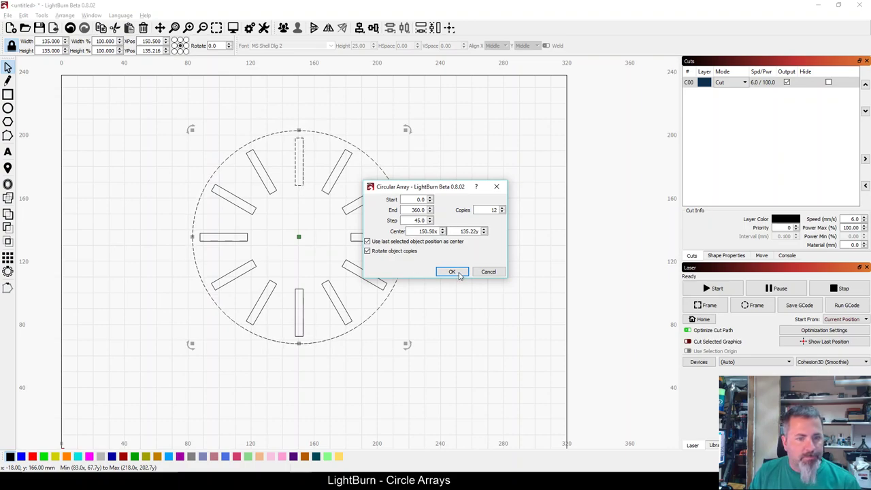
{"action": "left_click", "coordinate": [452, 271]}
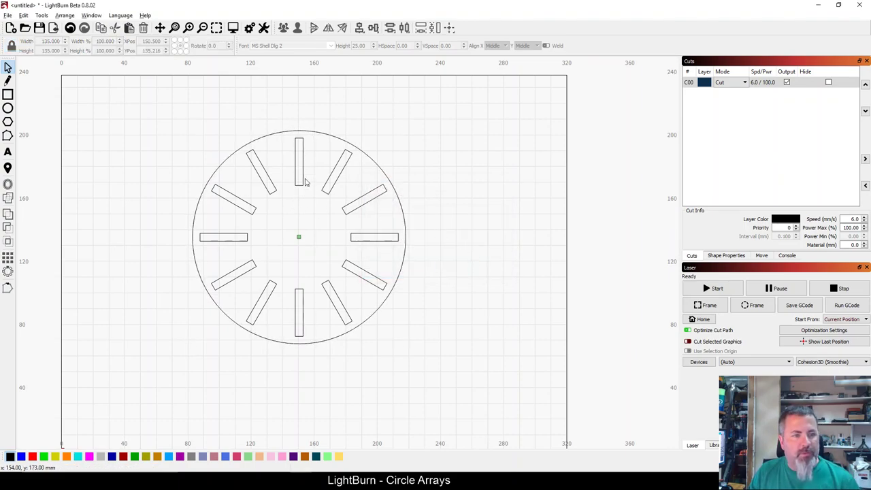
{"action": "left_click", "coordinate": [303, 185]}
{"action": "left_click", "coordinate": [333, 189]}
{"action": "left_click", "coordinate": [349, 211]}
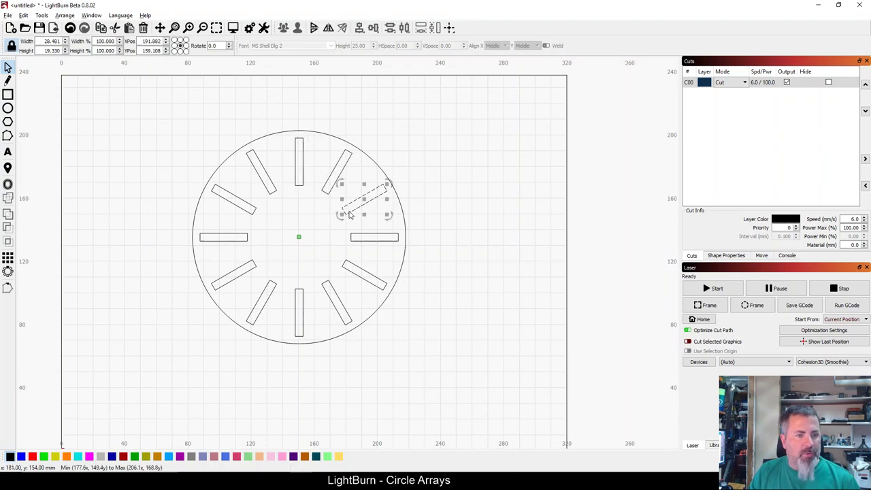
{"action": "left_click", "coordinate": [325, 200]}
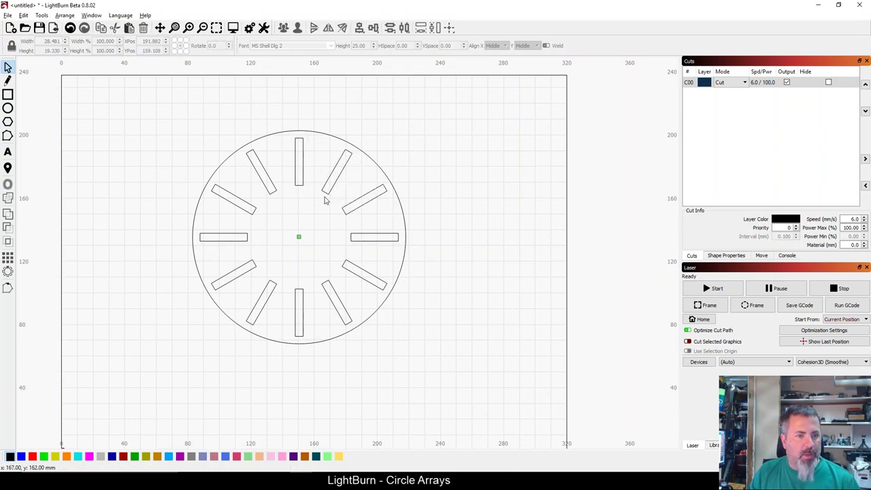
{"action": "left_click", "coordinate": [324, 196]}
{"action": "left_click_drag", "start_coordinate": [317, 193], "coordinate": [349, 208]}
{"action": "left_click", "coordinate": [341, 208]}
{"action": "key", "text": "ctrl+z"}
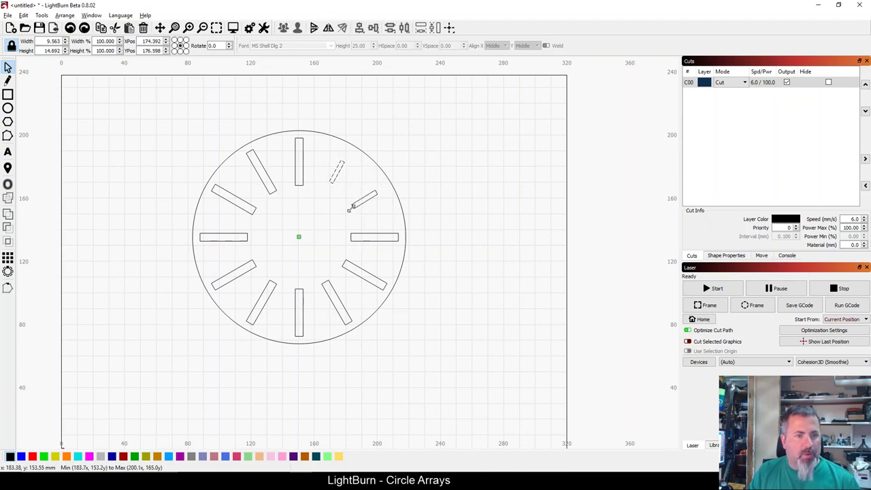
{"action": "key", "text": "ctrl+z"}
{"action": "key", "text": "ctrl+z"}
{"action": "key", "text": "ctrl+z"}
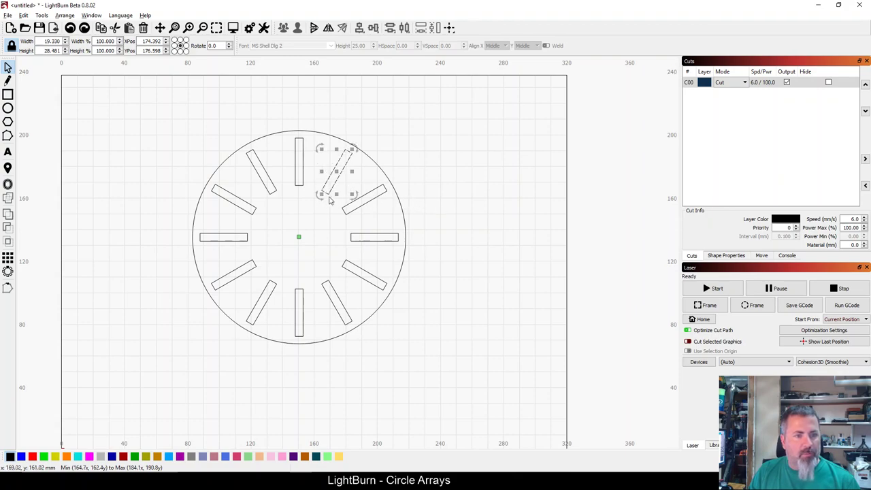
{"action": "left_click", "coordinate": [323, 198]}
{"action": "left_click", "coordinate": [330, 192]}
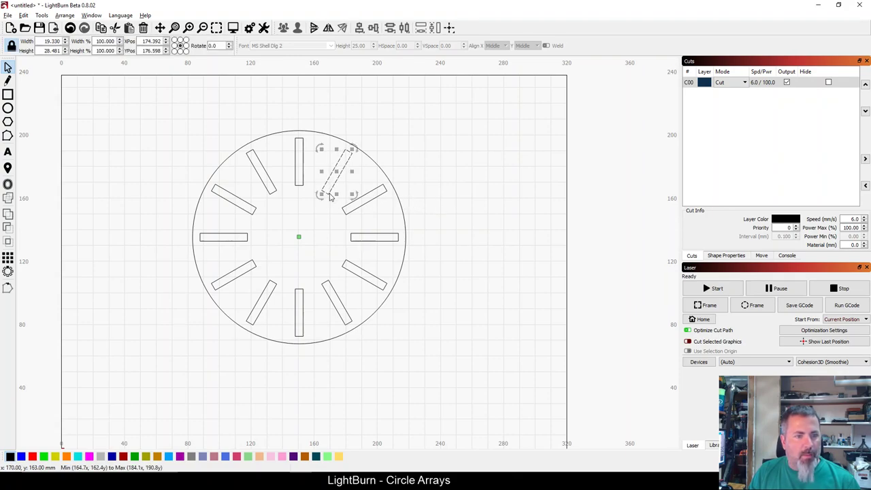
{"action": "left_click_drag", "start_coordinate": [320, 197], "coordinate": [366, 183]}
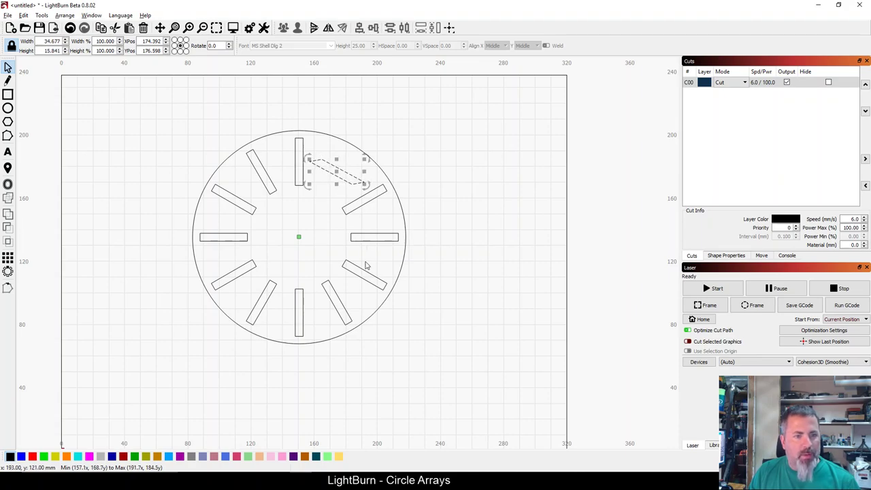
{"action": "left_click", "coordinate": [366, 274]}
{"action": "left_click_drag", "start_coordinate": [343, 260], "coordinate": [377, 252]}
{"action": "left_click", "coordinate": [459, 264]}
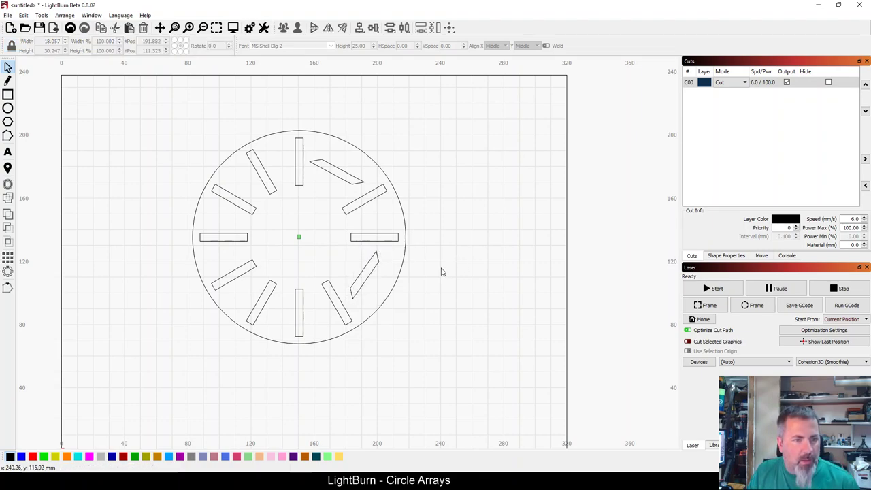
{"action": "key", "text": "ctrl+z"}
{"action": "key", "text": "ctrl+z"}
{"action": "key", "text": "ctrl+z"}
{"action": "key", "text": "ctrl+z"}
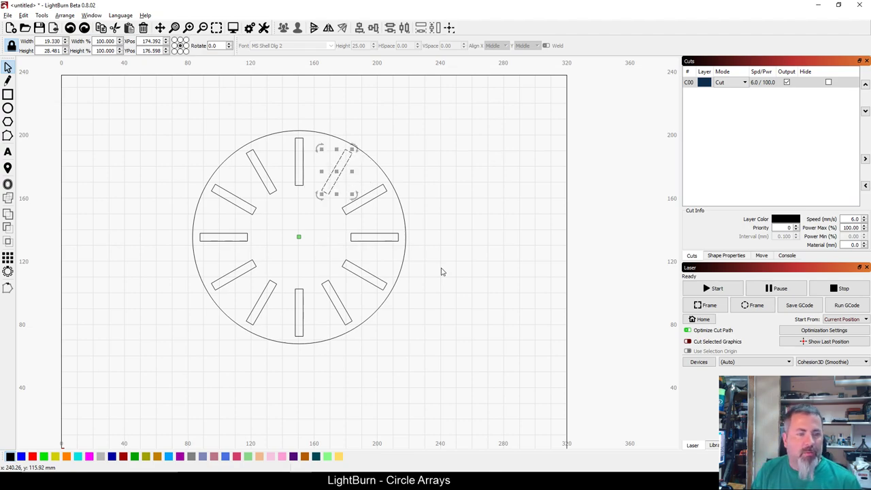
{"action": "left_click", "coordinate": [441, 272]}
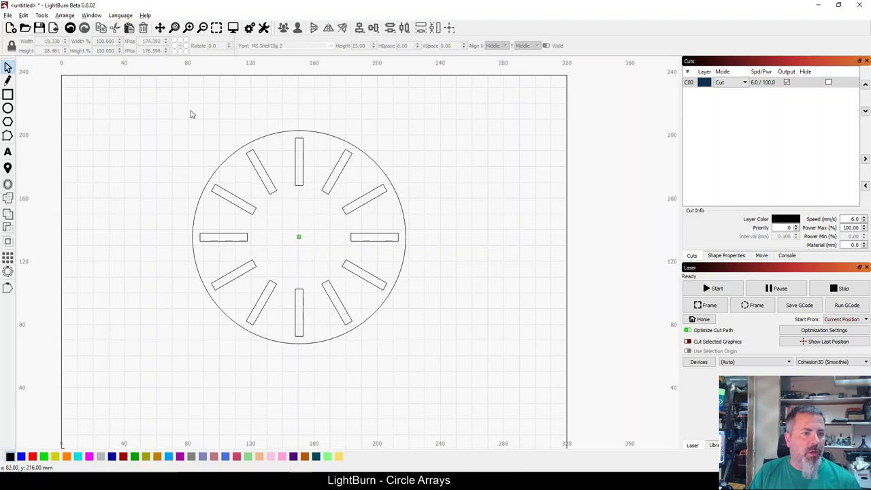
{"action": "left_click_drag", "start_coordinate": [190, 96], "coordinate": [474, 369]}
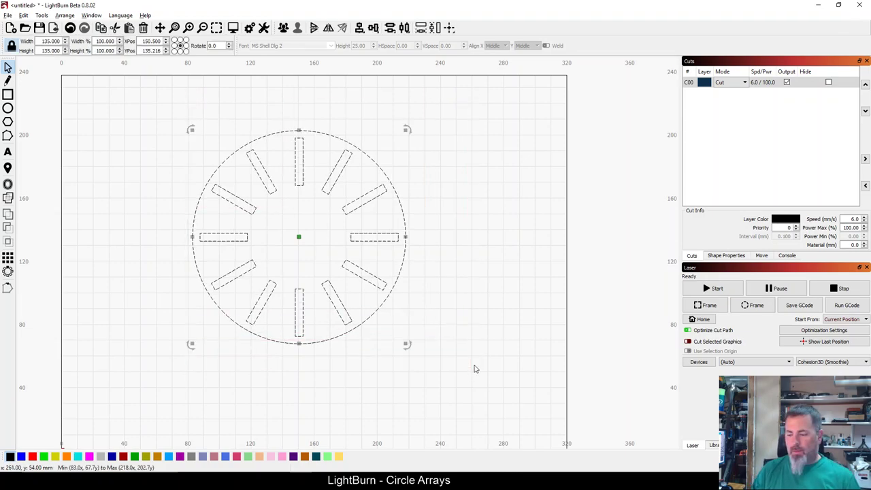
Delete the slotted circle and draw a new plain circle
{"action": "key", "text": "Delete"}
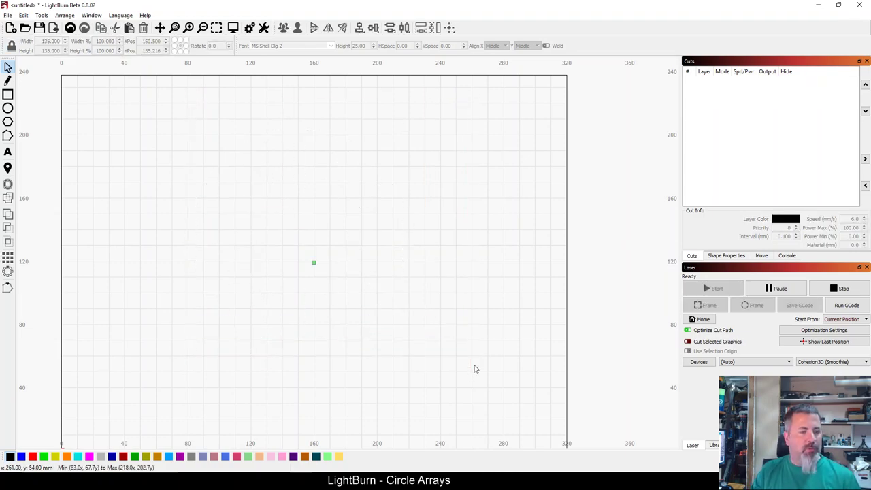
{"action": "left_click", "coordinate": [7, 108]}
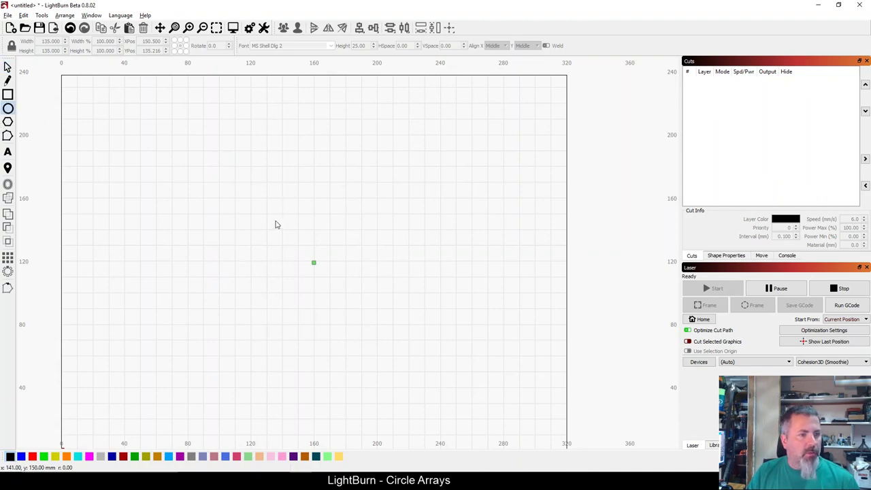
{"action": "left_click_drag", "start_coordinate": [257, 224], "coordinate": [366, 309]}
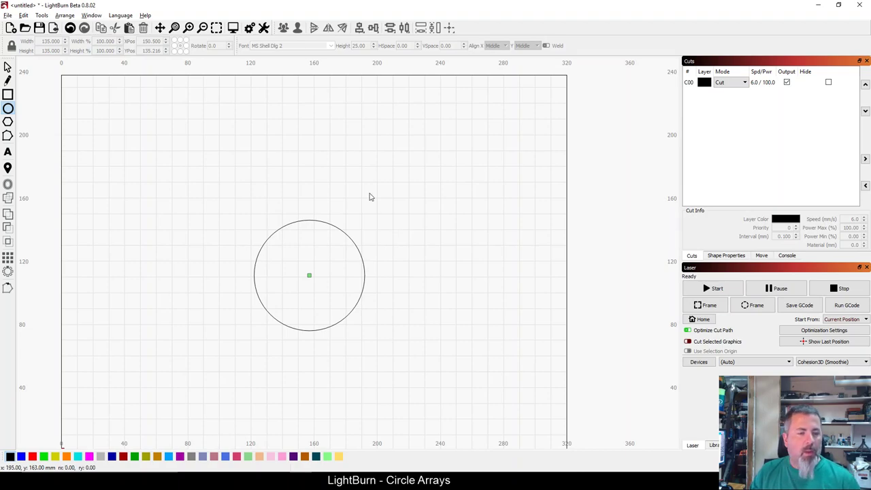
Paste the Kokopelli image, trace it into an outline, and delete the original bitmap
{"action": "key", "text": "ctrl+v"}
{"action": "left_click_drag", "start_coordinate": [398, 220], "coordinate": [241, 185]}
{"action": "key", "text": "Escape"}
{"action": "key", "text": "Escape"}
{"action": "left_click_drag", "start_coordinate": [353, 199], "coordinate": [173, 176]}
{"action": "key", "text": "alt+t"}
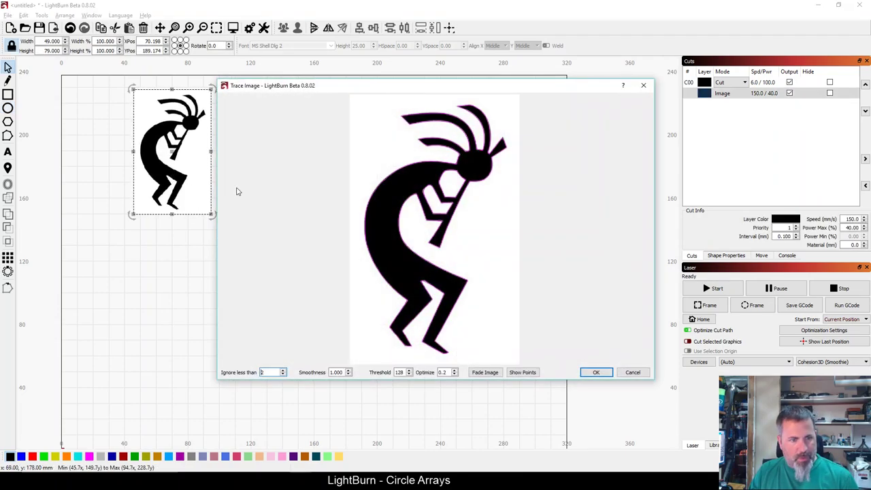
{"action": "left_click", "coordinate": [601, 371]}
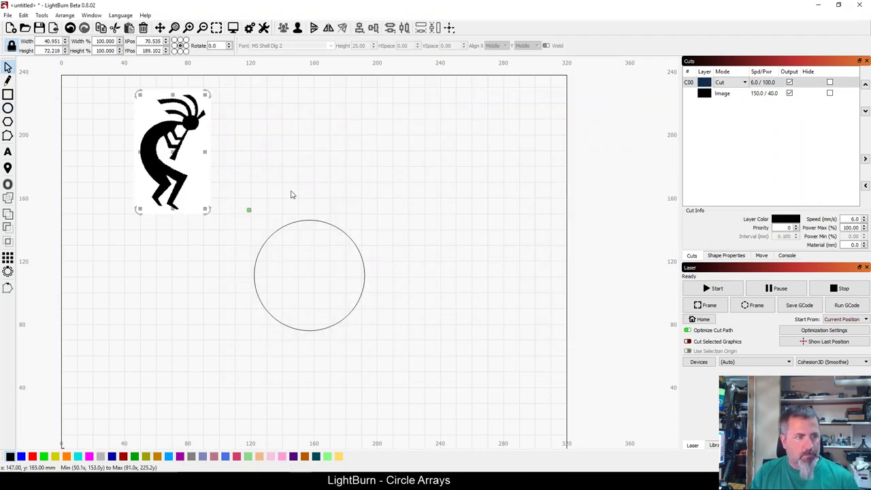
{"action": "left_click", "coordinate": [157, 156]}
{"action": "left_click_drag", "start_coordinate": [157, 157], "coordinate": [259, 157]}
{"action": "key", "text": "Delete"}
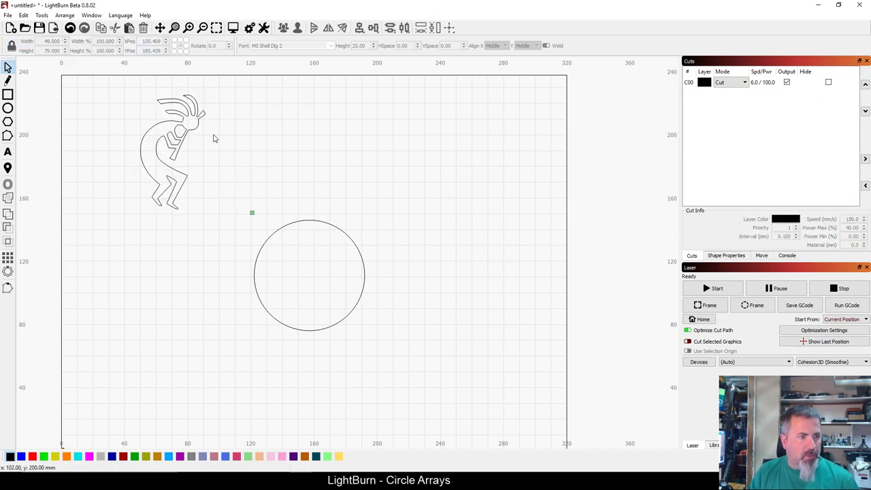
Shrink the Kokopelli outline to about half size and place it on top of the circle
{"action": "left_click", "coordinate": [185, 139]}
{"action": "left_click_drag", "start_coordinate": [204, 96], "coordinate": [168, 146]}
{"action": "left_click_drag", "start_coordinate": [157, 178], "coordinate": [219, 178]}
{"action": "left_click_drag", "start_coordinate": [310, 181], "coordinate": [312, 181]}
{"action": "key", "text": "ctrl+a"}
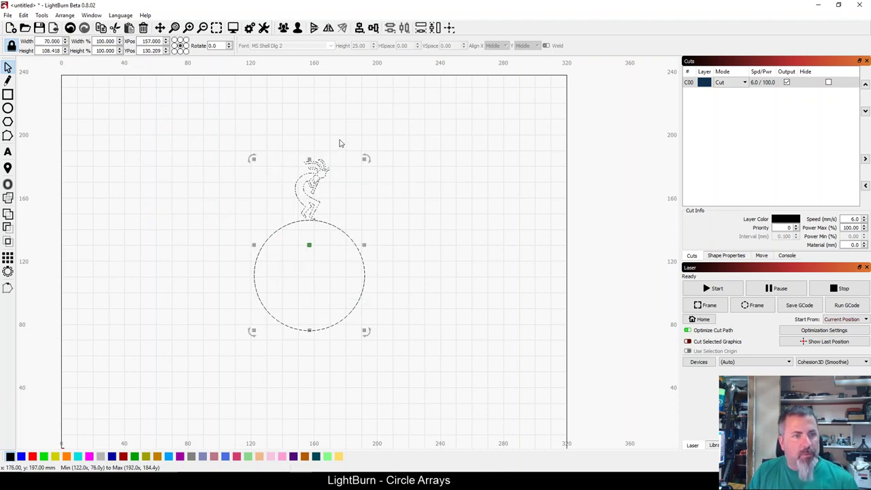
{"action": "left_click", "coordinate": [360, 27]}
Centre the circle under the Kokopelli, then select the circle followed by the Kokopelli
{"action": "left_click", "coordinate": [371, 47]}
{"action": "left_click", "coordinate": [402, 197]}
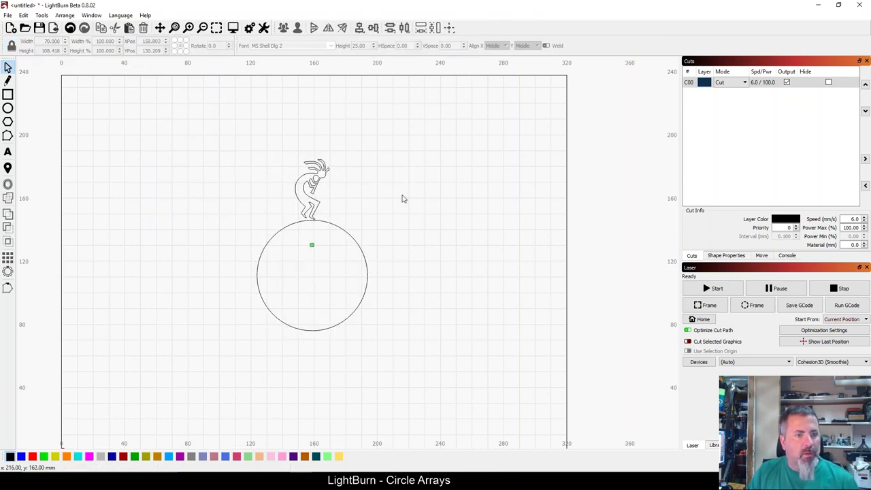
{"action": "left_click", "coordinate": [317, 211]}
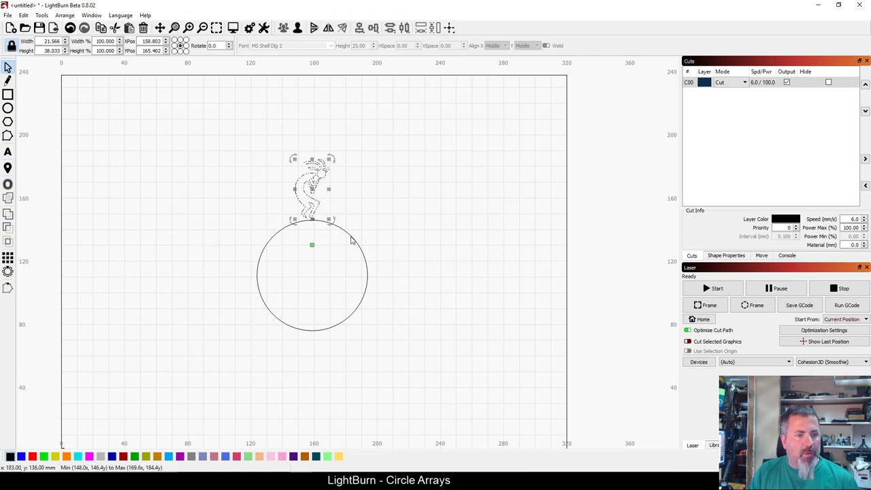
{"action": "left_click", "coordinate": [386, 216]}
{"action": "left_click", "coordinate": [333, 227]}
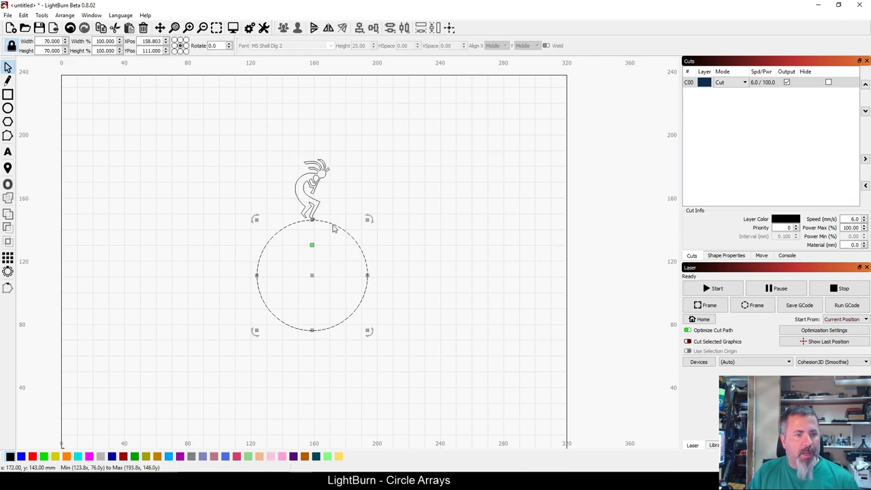
{"action": "left_click", "coordinate": [318, 207], "text": "shift"}
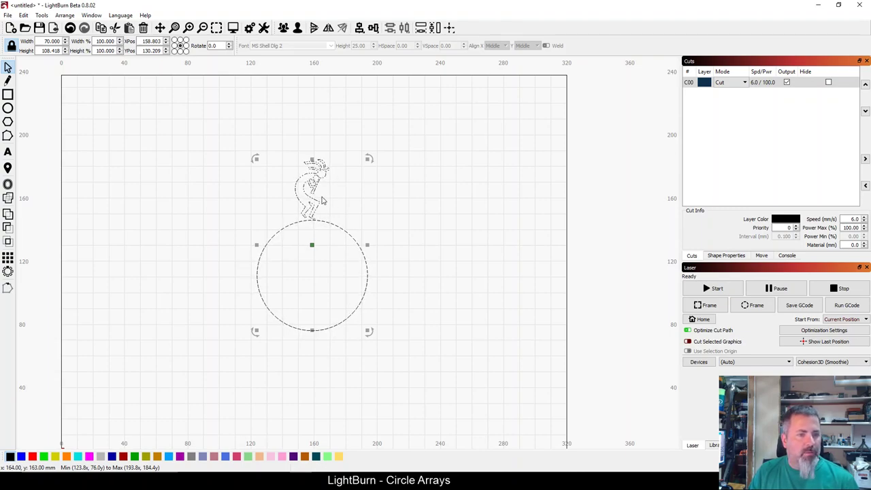
Try a circular array of the pair centred on the last-selected object, then cancel it
{"action": "left_click", "coordinate": [8, 271]}
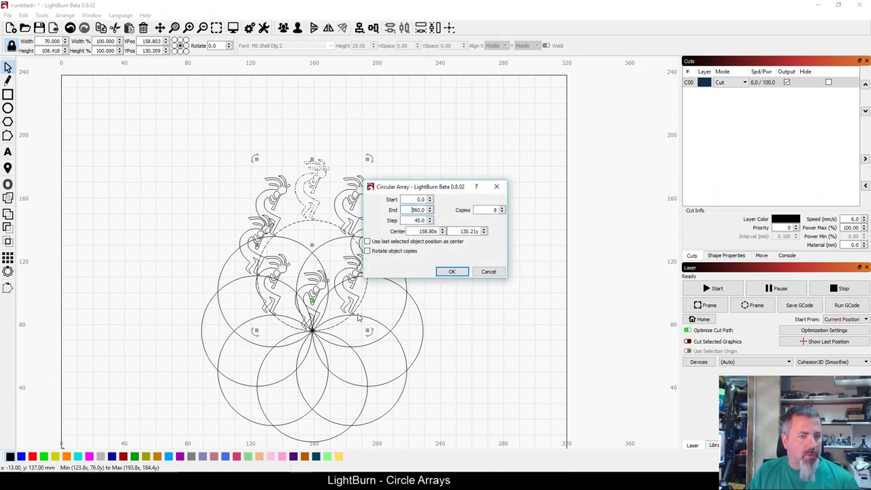
{"action": "left_click", "coordinate": [390, 243]}
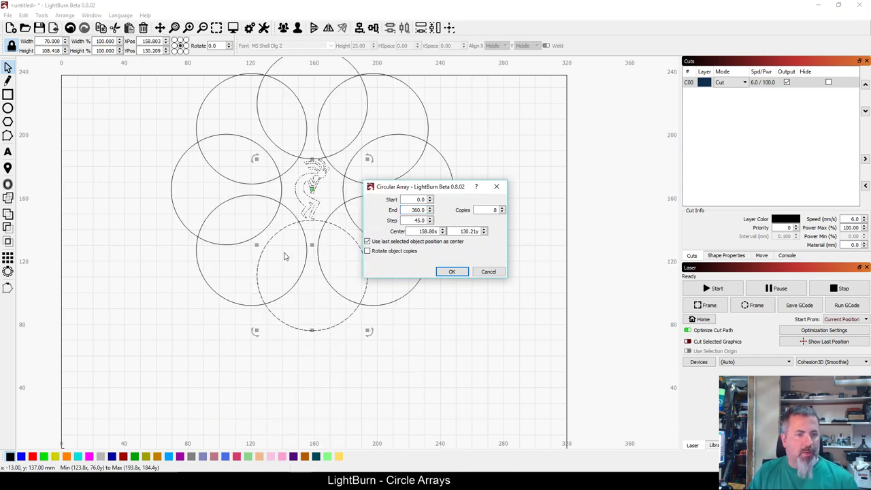
{"action": "left_click", "coordinate": [398, 250]}
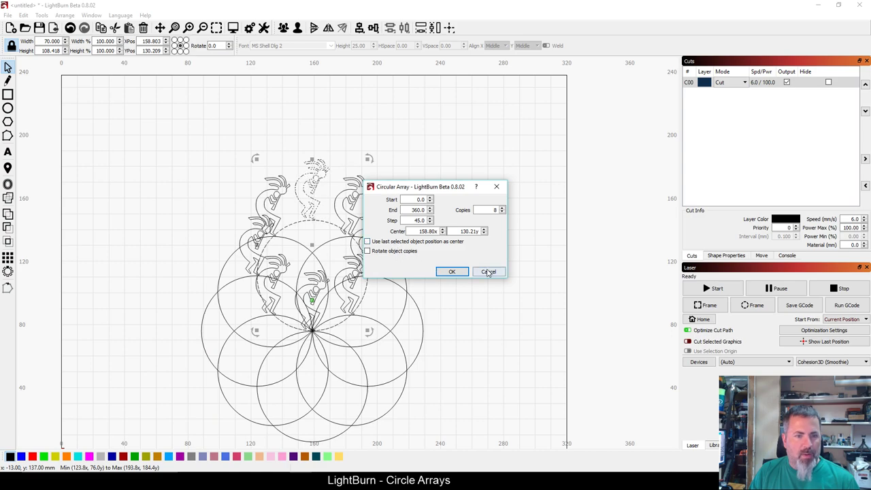
{"action": "left_click", "coordinate": [487, 271]}
{"action": "key", "text": "Escape"}
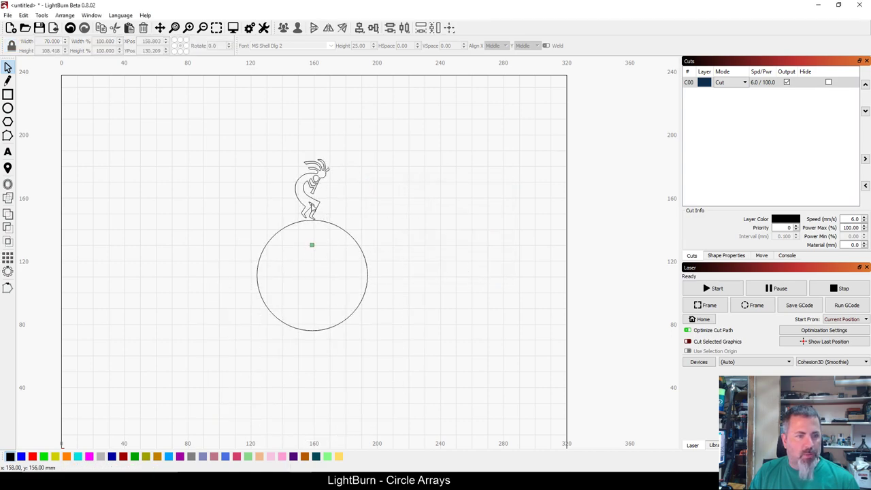
Apply a rotated circular array of the Kokopelli around the circle with more copies
{"action": "left_click", "coordinate": [308, 204]}
{"action": "left_click", "coordinate": [345, 234], "text": "shift"}
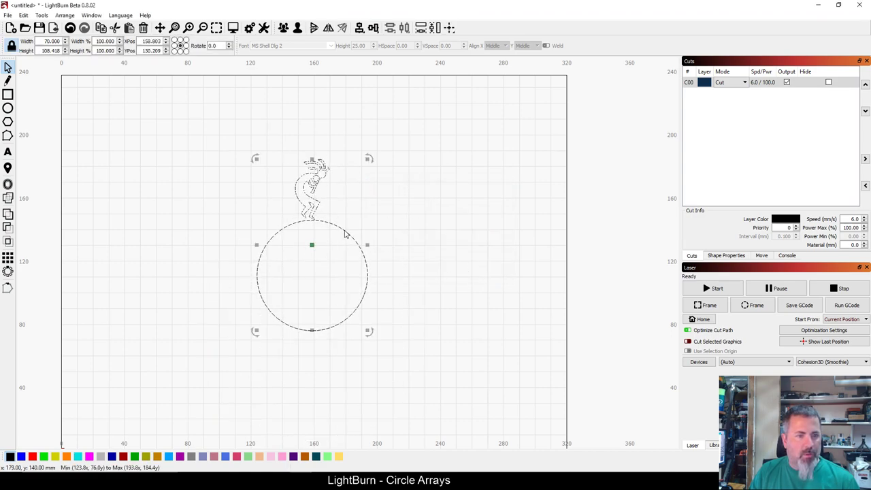
{"action": "left_click", "coordinate": [8, 271]}
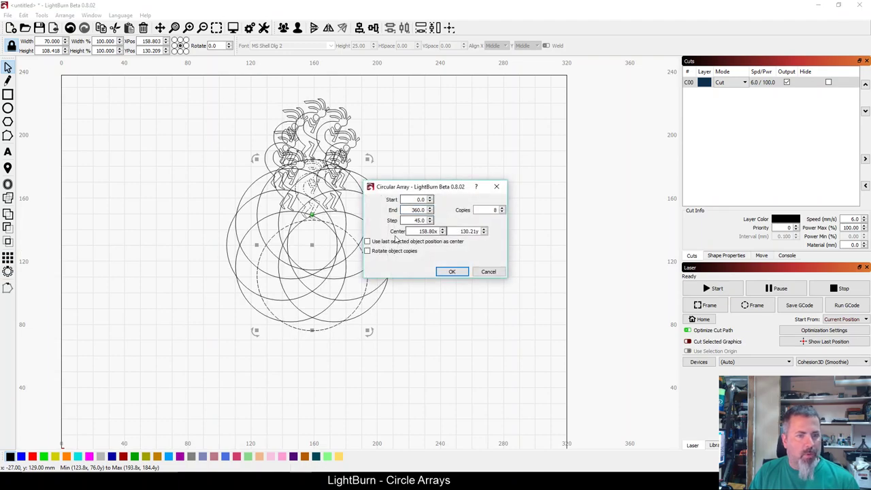
{"action": "left_click", "coordinate": [395, 241]}
{"action": "left_click", "coordinate": [387, 252]}
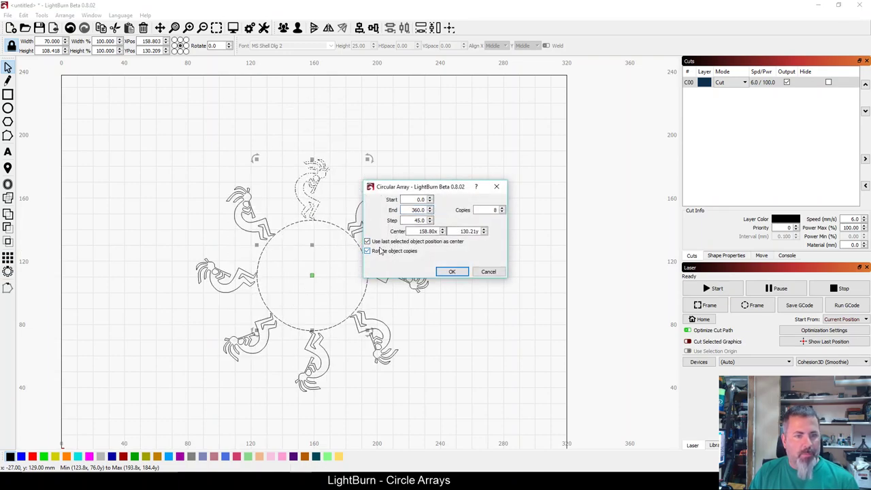
{"action": "left_click", "coordinate": [503, 207]}
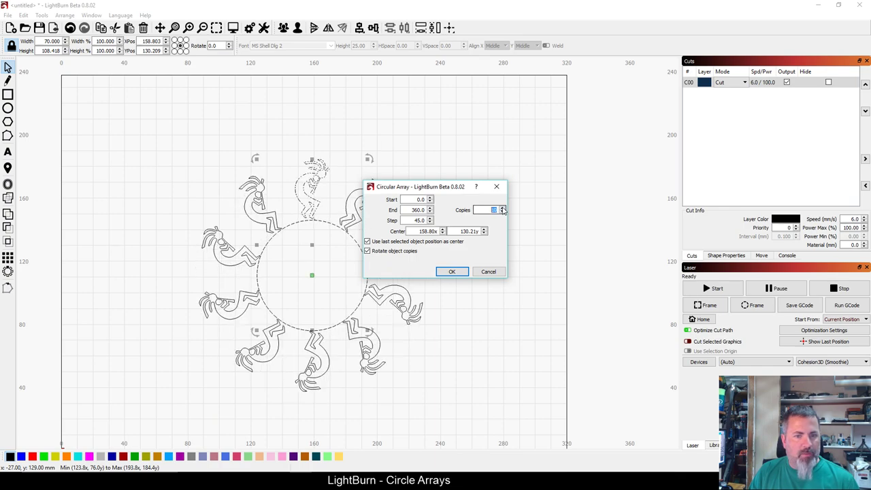
{"action": "left_click", "coordinate": [503, 208]}
{"action": "left_click", "coordinate": [503, 207]}
{"action": "left_click", "coordinate": [503, 207]}
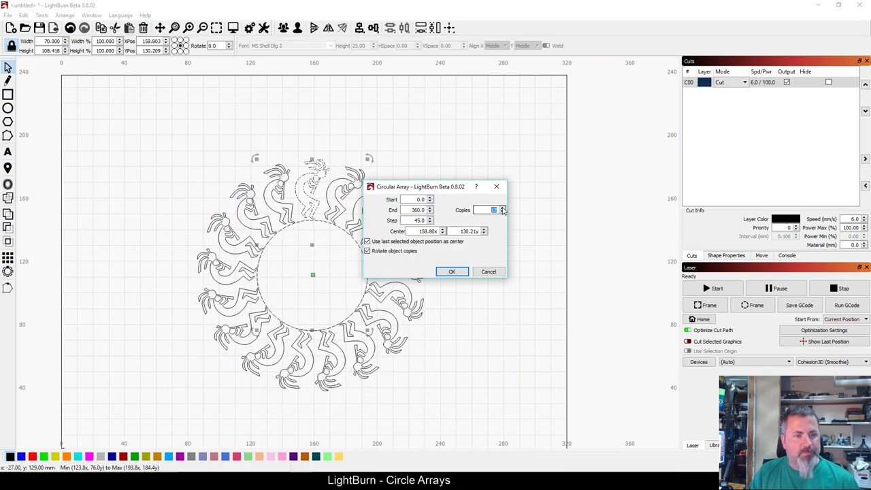
{"action": "left_click", "coordinate": [452, 271]}
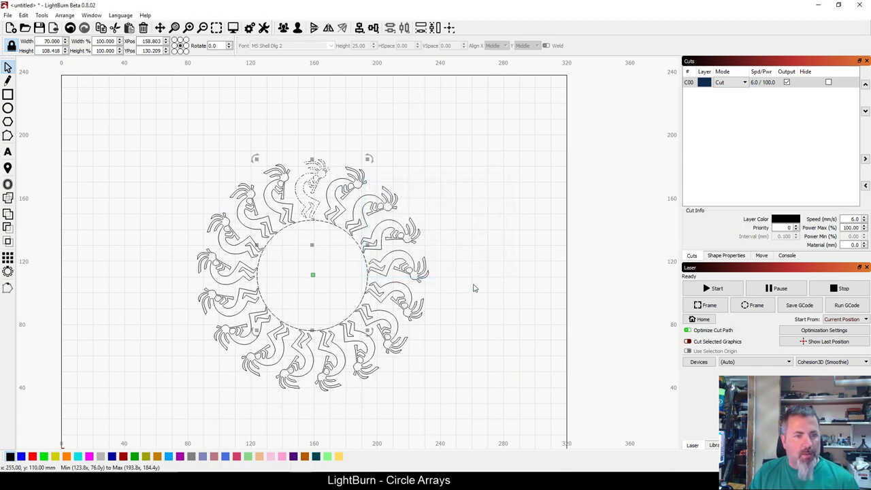
Select the whole ring of Kokopelli figures and the circle and delete them
{"action": "left_click", "coordinate": [474, 288]}
{"action": "left_click", "coordinate": [297, 228]}
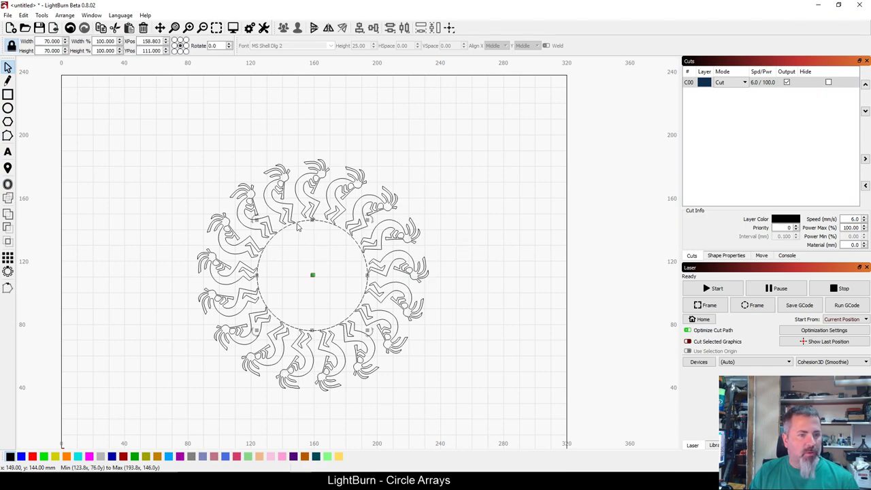
{"action": "key", "text": "Delete"}
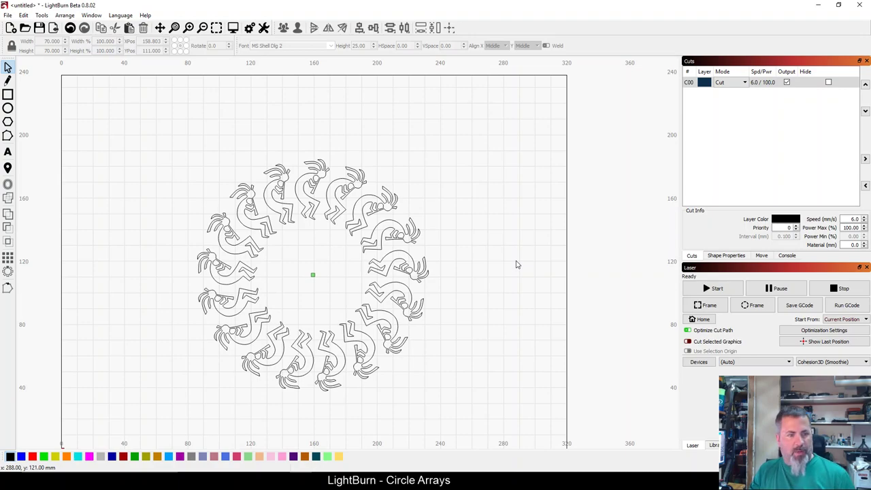
{"action": "key", "text": "ctrl+z"}
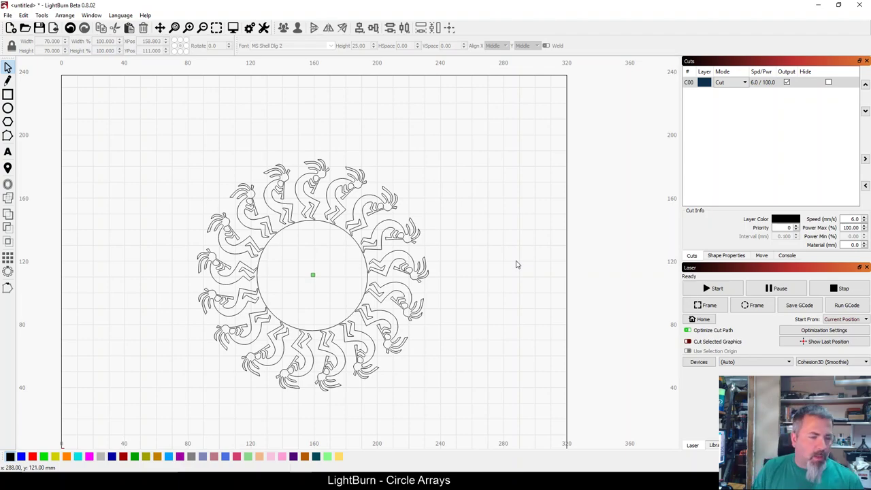
{"action": "left_click_drag", "start_coordinate": [128, 139], "coordinate": [485, 432]}
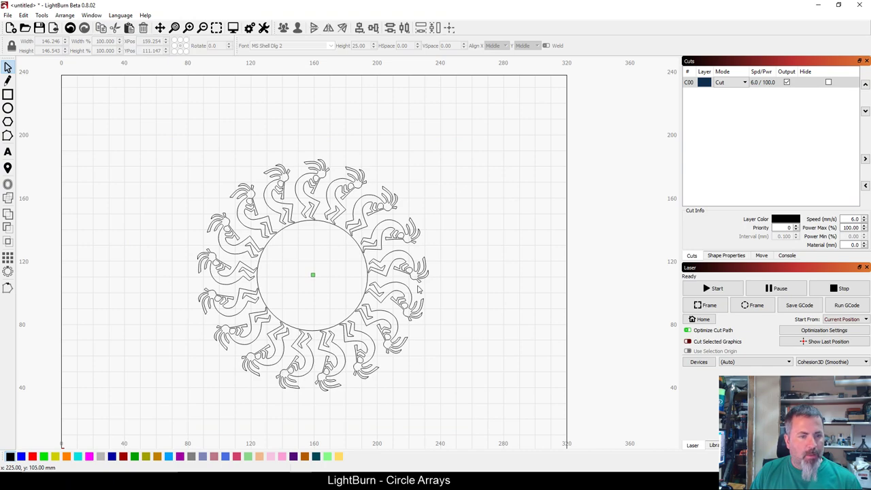
{"action": "left_click_drag", "start_coordinate": [181, 138], "coordinate": [510, 441]}
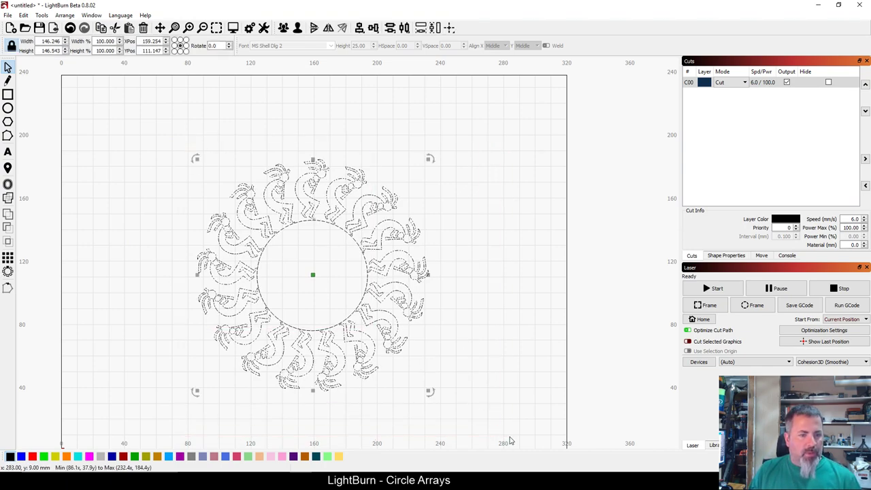
{"action": "key", "text": "Delete"}
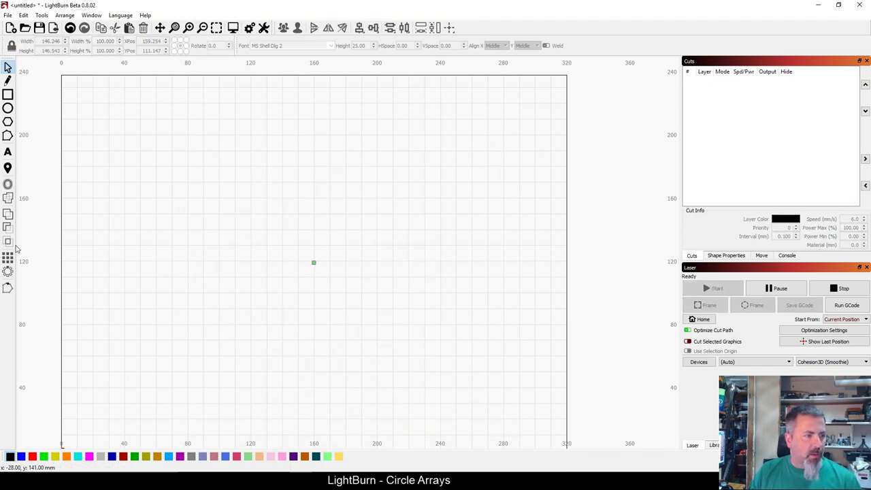
Draw a new circle about 84 mm wide near the canvas centre
{"action": "left_click", "coordinate": [11, 110]}
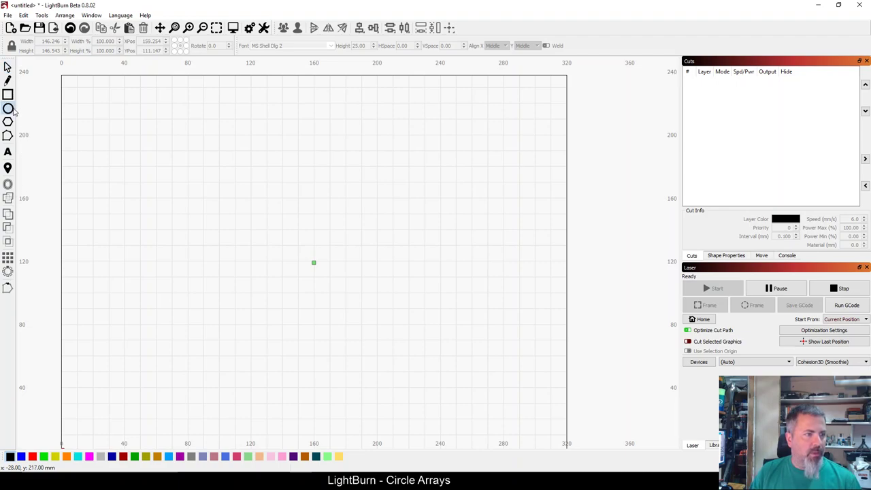
{"action": "left_click_drag", "start_coordinate": [256, 184], "coordinate": [359, 320]}
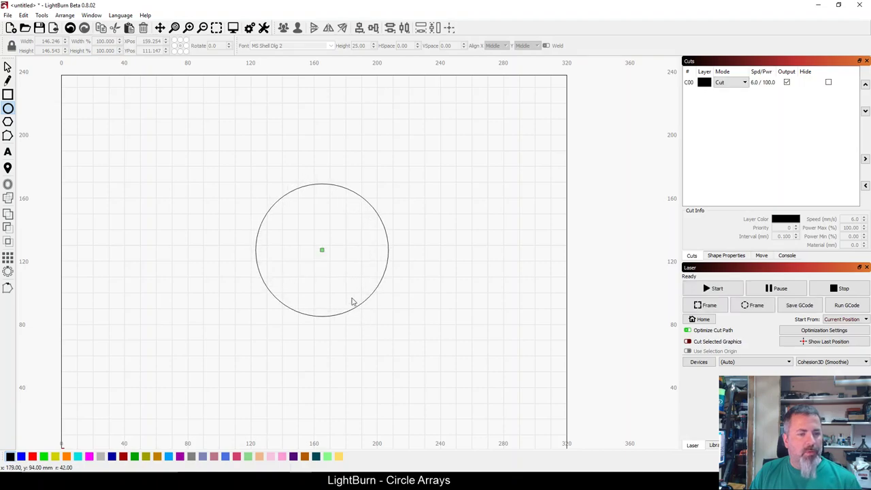
{"action": "left_click", "coordinate": [8, 94]}
{"action": "left_click_drag", "start_coordinate": [308, 166], "coordinate": [338, 202]}
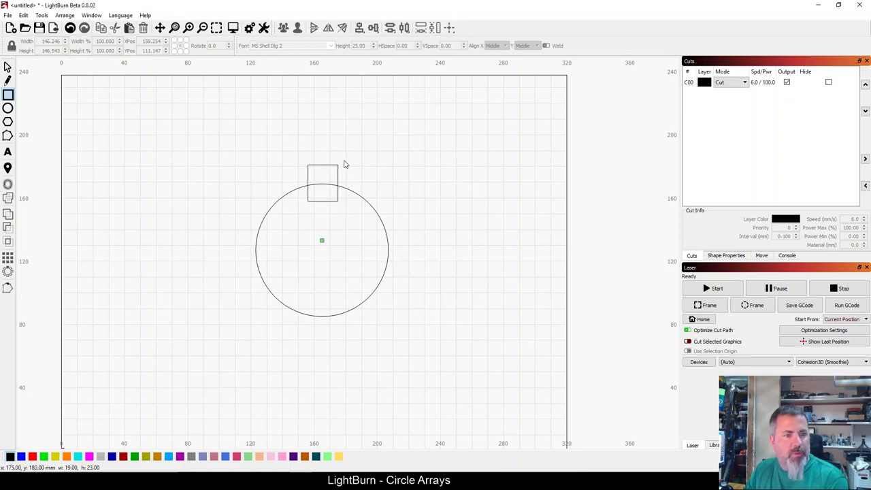
{"action": "mouse_move", "coordinate": [453, 268]}
{"action": "left_mouse_down"}
{"action": "mouse_move", "coordinate": [264, 140]}
{"action": "mouse_move", "coordinate": [227, 129]}
{"action": "left_mouse_up"}
{"action": "key", "text": "ctrl+z"}
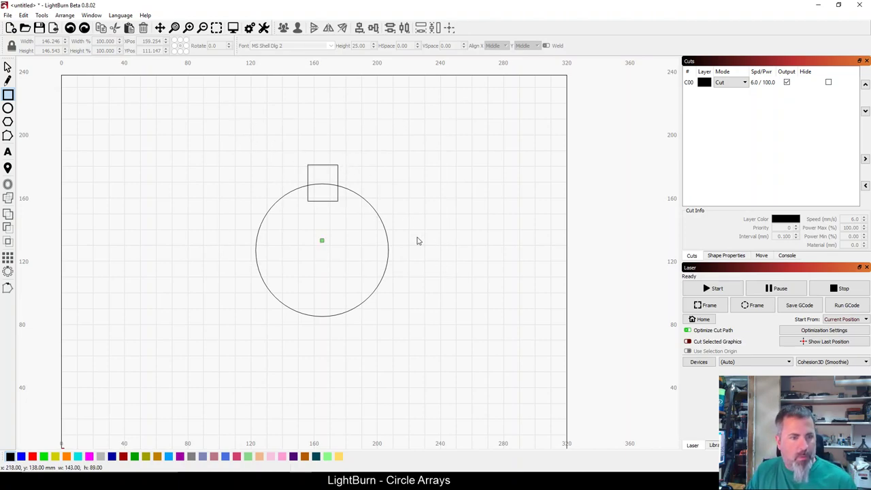
{"action": "left_click_drag", "start_coordinate": [432, 242], "coordinate": [249, 147]}
{"action": "key", "text": "ctrl+z"}
{"action": "key", "text": "ctrl+z"}
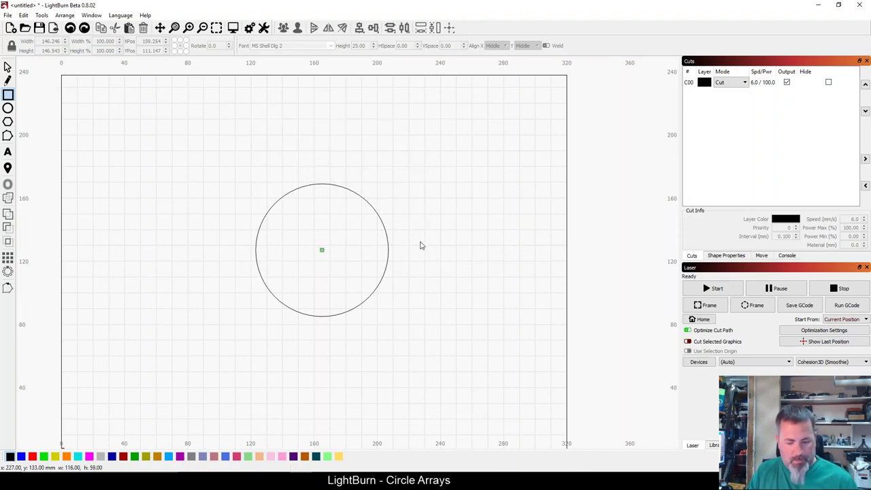
{"action": "key", "text": "Escape"}
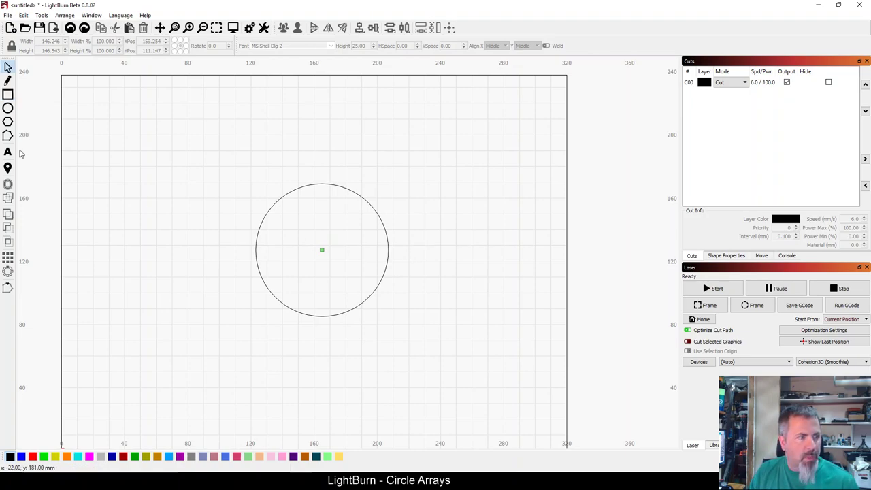
Draw a small rectangle over the circle's top edge and centre both horizontally
{"action": "left_click", "coordinate": [8, 95]}
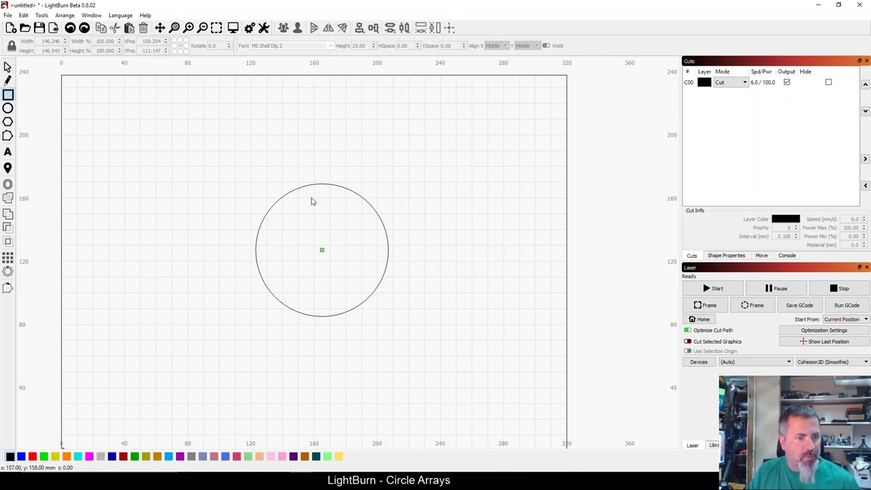
{"action": "left_click_drag", "start_coordinate": [313, 201], "coordinate": [340, 170]}
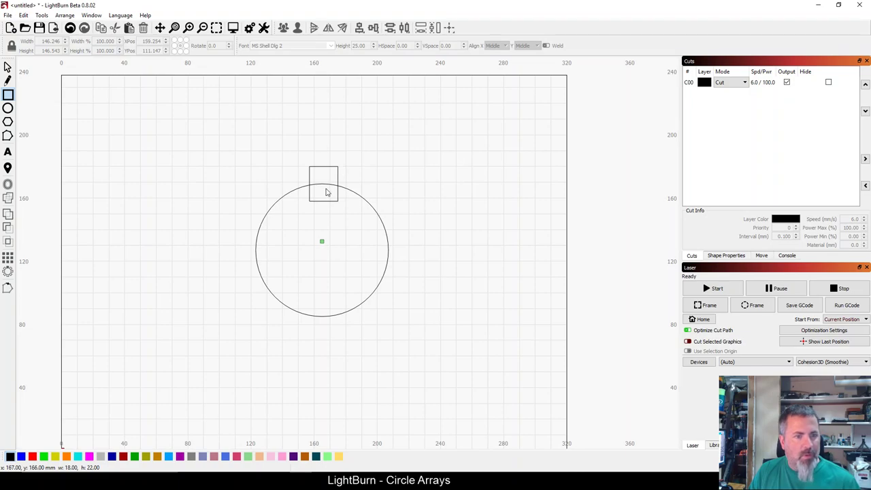
{"action": "key", "text": "Escape"}
{"action": "key", "text": "ctrl+a"}
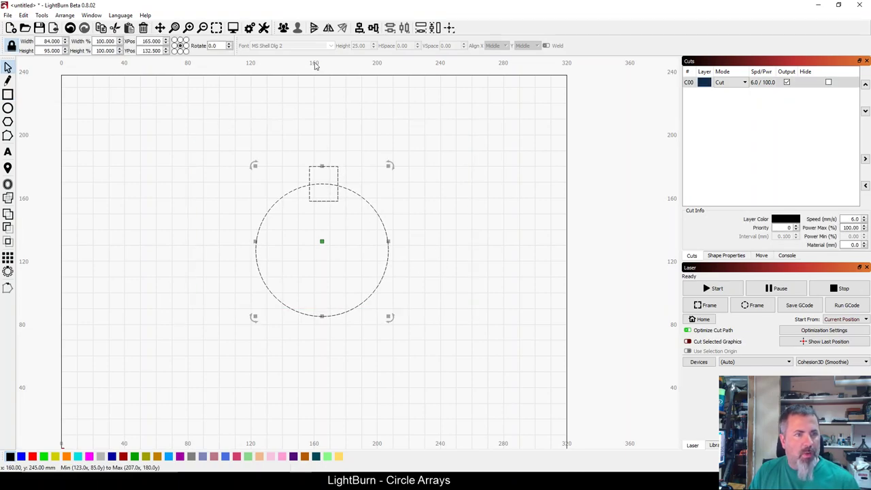
{"action": "left_click", "coordinate": [363, 29]}
{"action": "left_click", "coordinate": [379, 44]}
{"action": "left_click", "coordinate": [381, 144]}
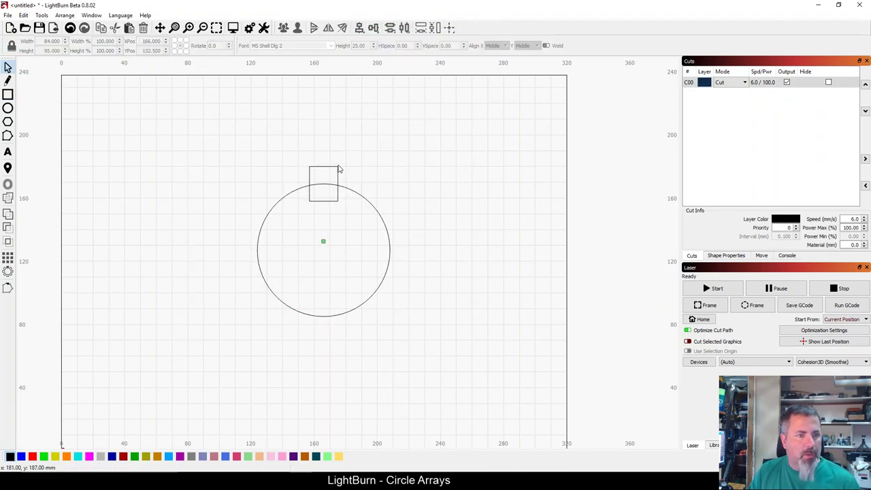
{"action": "scroll", "coordinate": [332, 176], "scroll_direction": "up", "scroll_amount": 4}
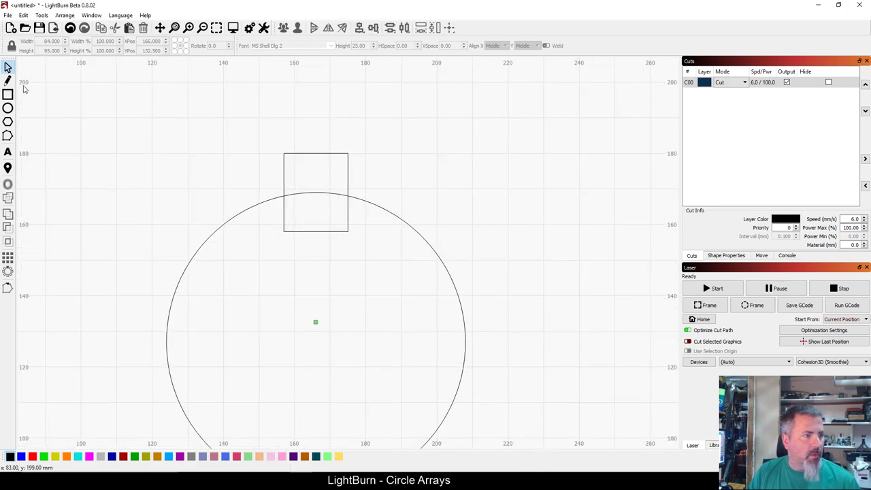
{"action": "left_click", "coordinate": [10, 81]}
{"action": "left_click", "coordinate": [285, 154]}
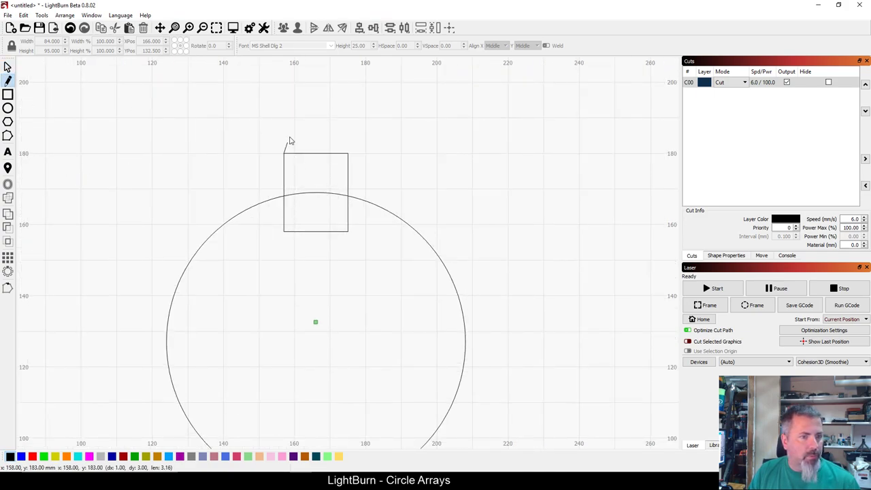
{"action": "left_click", "coordinate": [294, 125]}
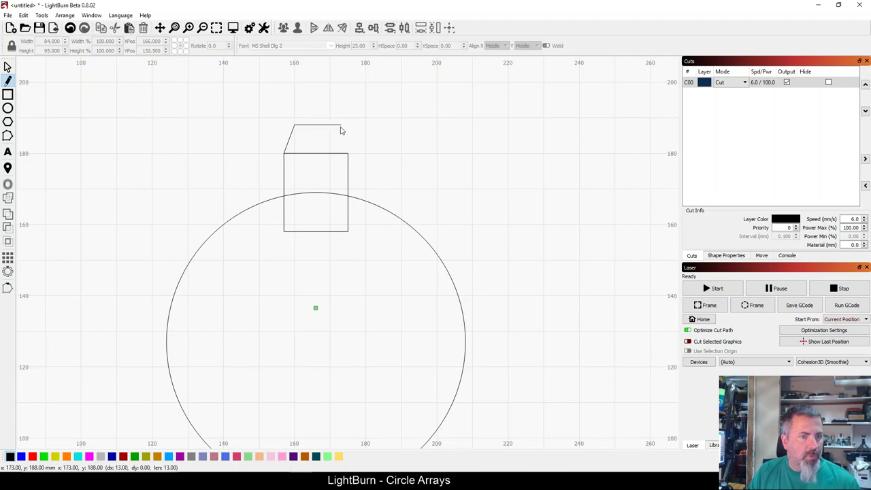
{"action": "left_click", "coordinate": [341, 125]}
{"action": "key", "text": "BackSpace"}
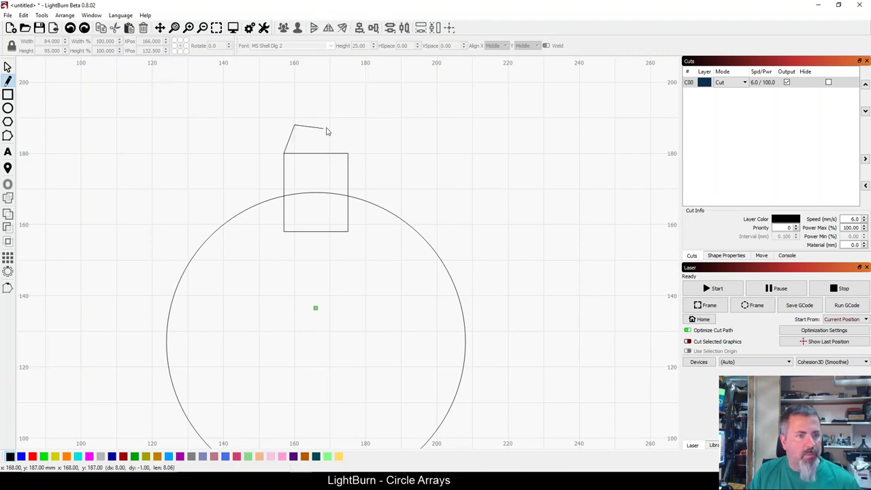
{"action": "left_click", "coordinate": [341, 126]}
{"action": "left_click", "coordinate": [347, 154]}
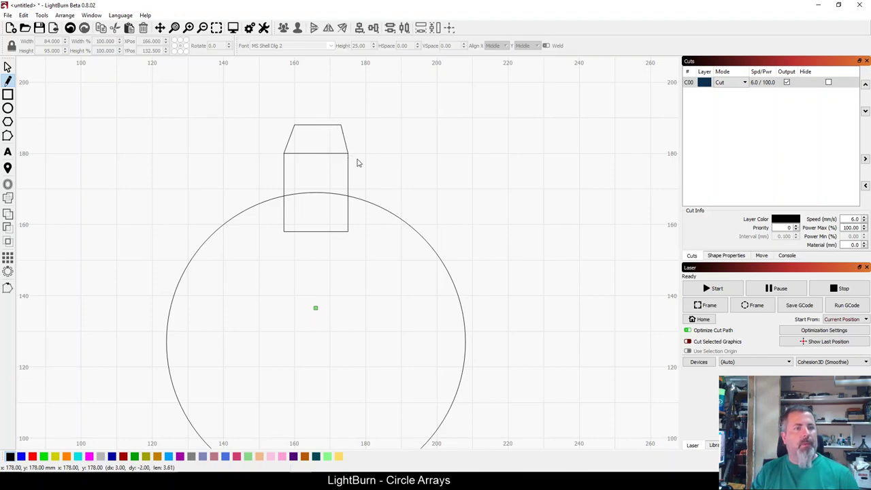
{"action": "key", "text": "Escape"}
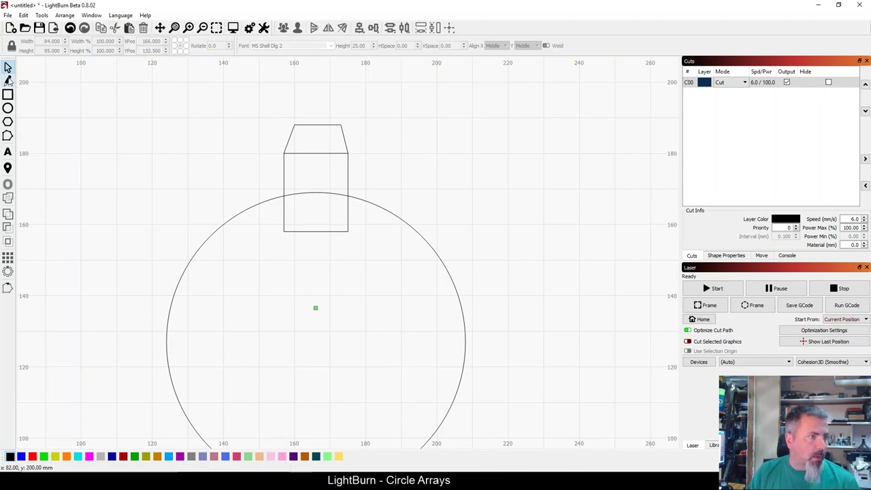
{"action": "left_click", "coordinate": [347, 158]}
{"action": "left_click", "coordinate": [344, 140], "text": "shift"}
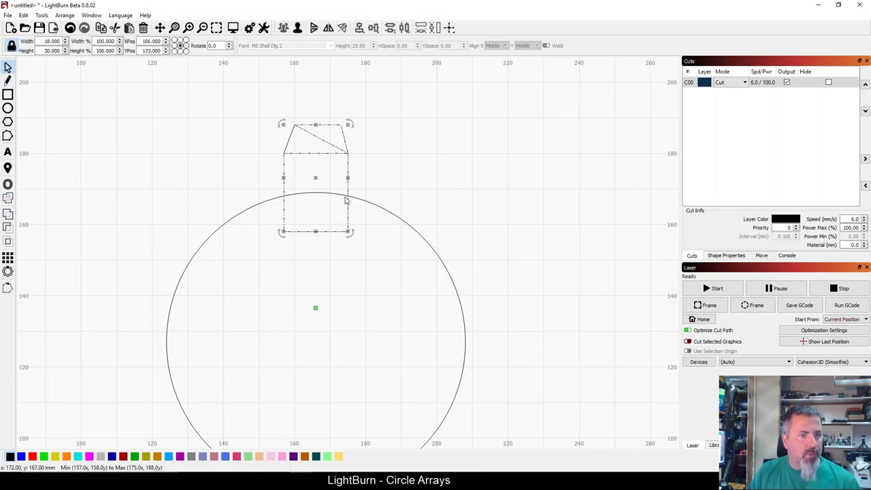
{"action": "left_click", "coordinate": [287, 142]}
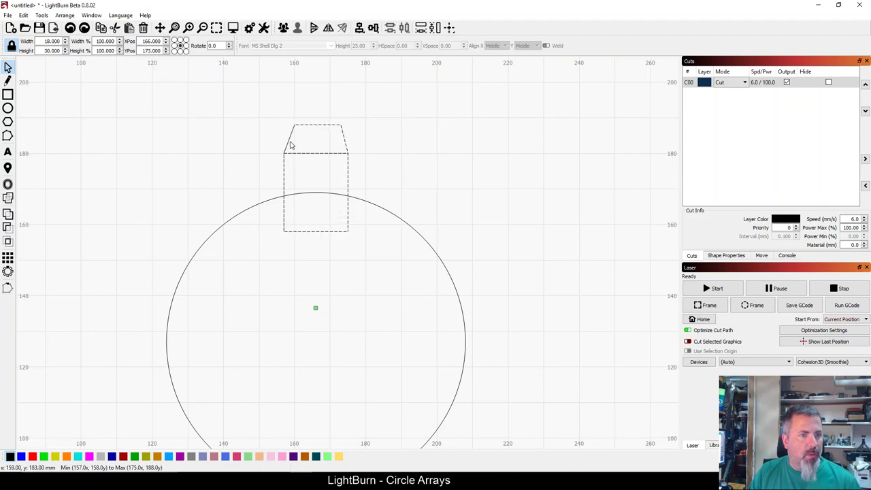
{"action": "left_click", "coordinate": [8, 197]}
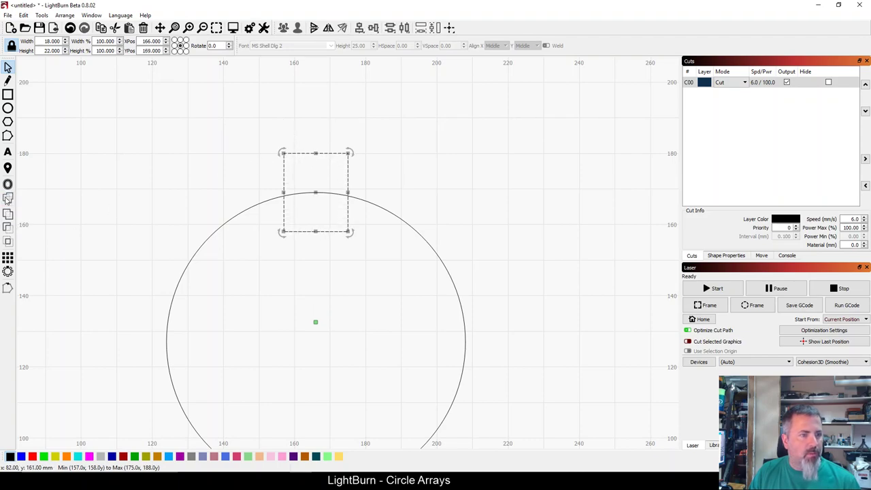
{"action": "key", "text": "ctrl+z"}
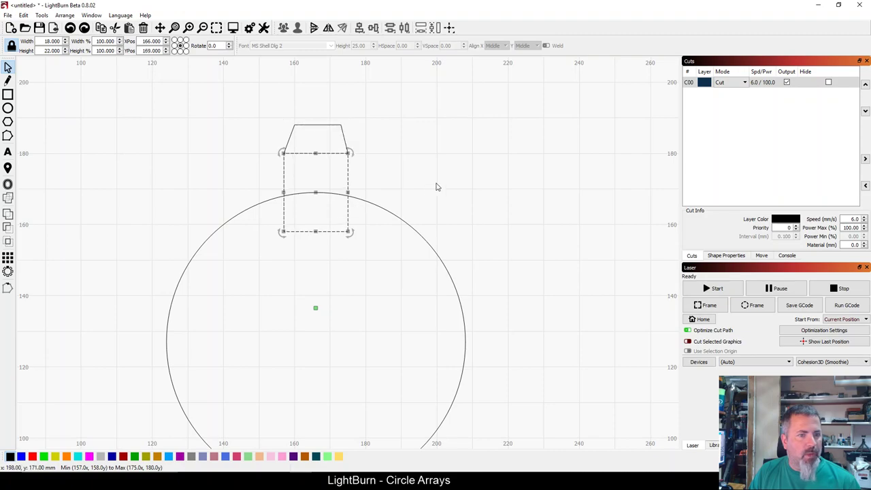
{"action": "left_click", "coordinate": [438, 185]}
{"action": "left_click", "coordinate": [350, 158]}
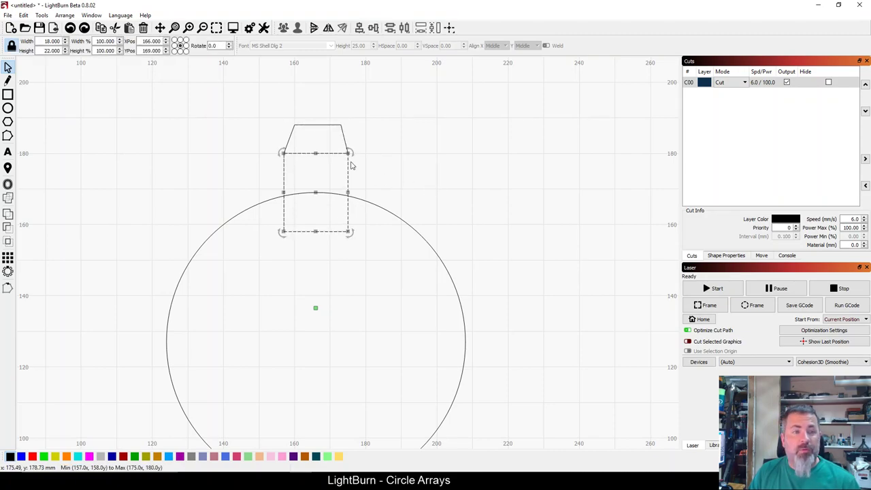
{"action": "key", "text": "Delete"}
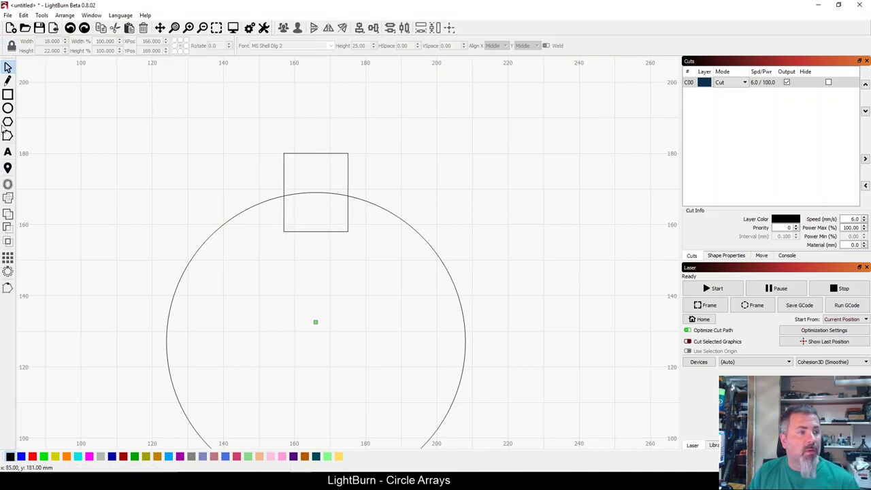
Draw a tapered cap with lines across the top of the square, corner to corner
{"action": "left_click", "coordinate": [7, 80]}
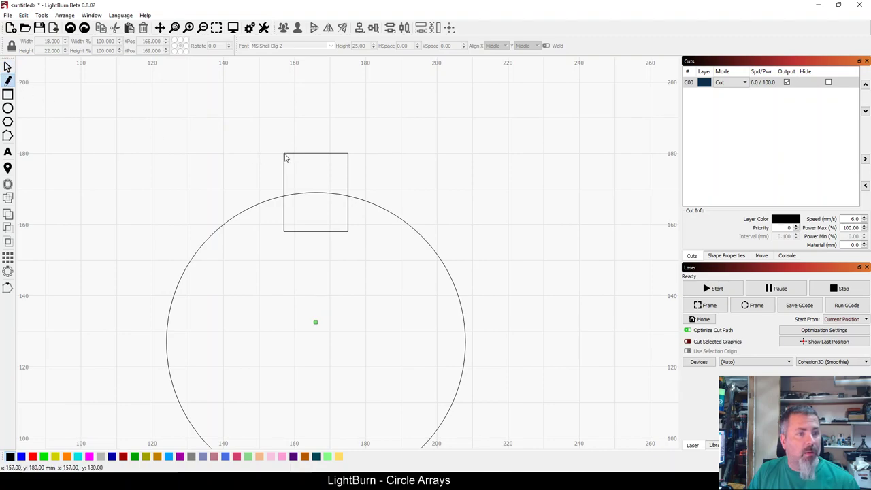
{"action": "left_click", "coordinate": [285, 154]}
{"action": "left_click", "coordinate": [294, 128]}
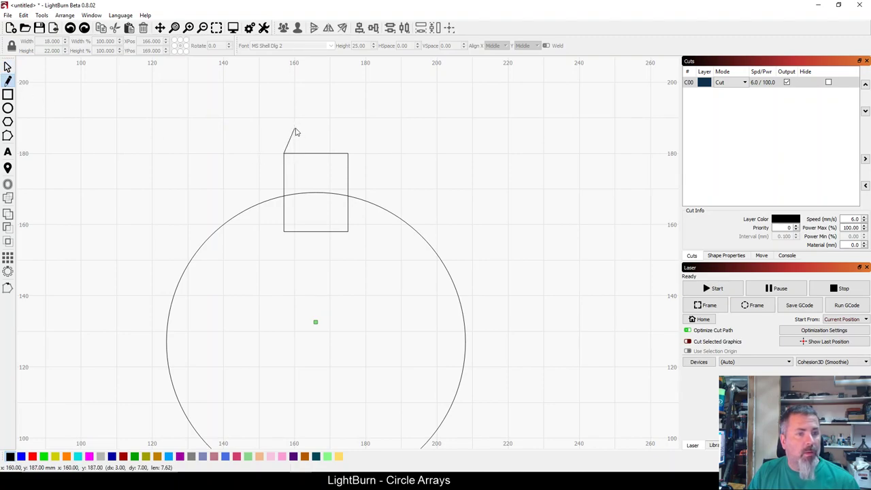
{"action": "left_click", "coordinate": [338, 128]}
{"action": "left_click", "coordinate": [347, 154]}
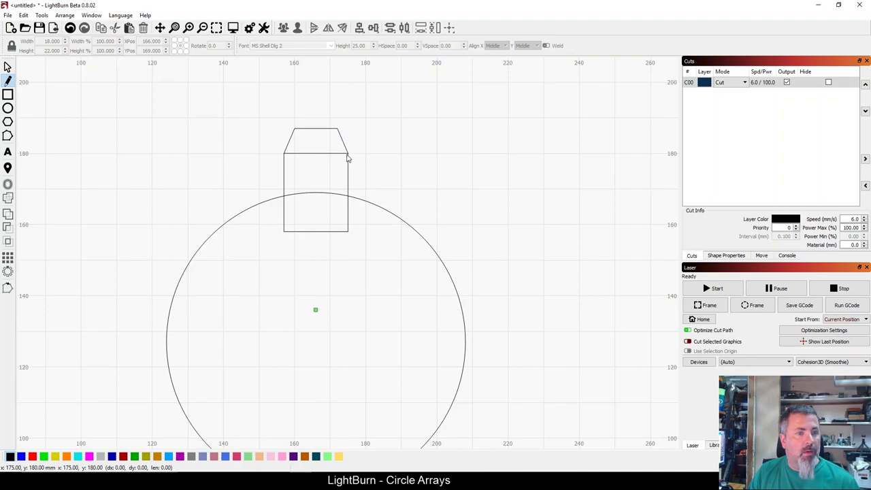
Weld the square and tapered cap into one 18 × 29 mm tooth outline and select it
{"action": "left_click", "coordinate": [8, 67]}
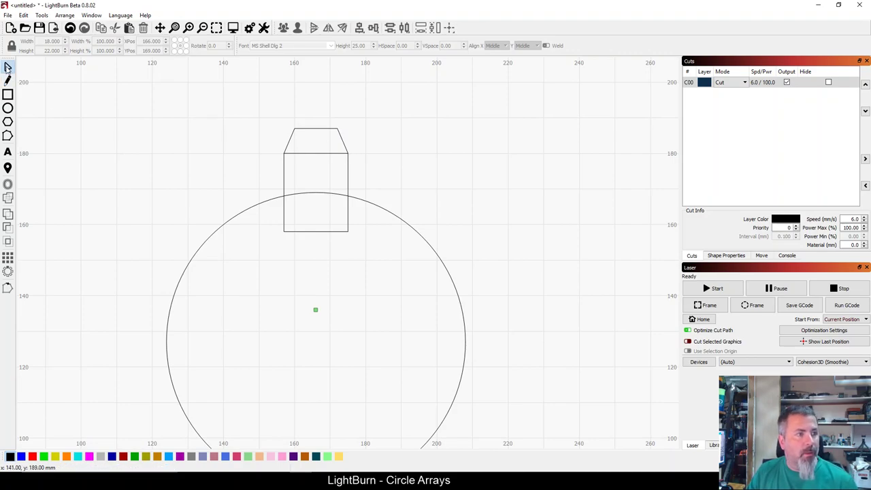
{"action": "left_click_drag", "start_coordinate": [375, 191], "coordinate": [223, 117]}
{"action": "left_click", "coordinate": [11, 219]}
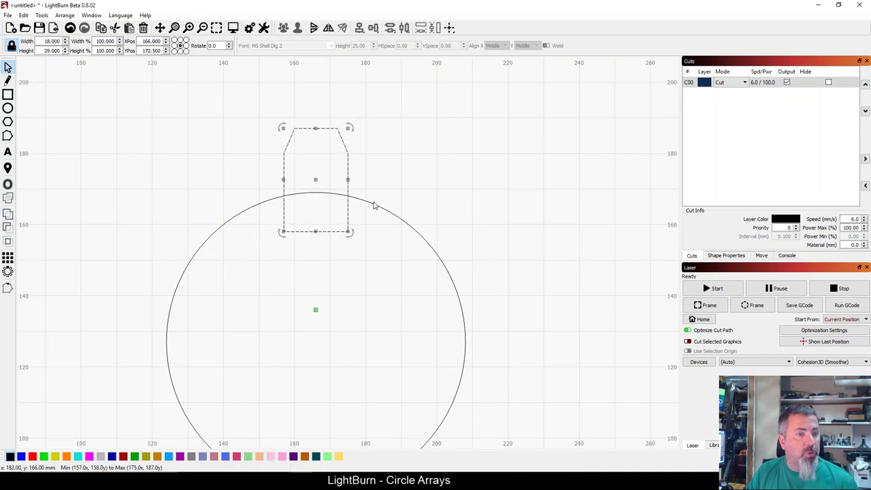
{"action": "left_click", "coordinate": [428, 182]}
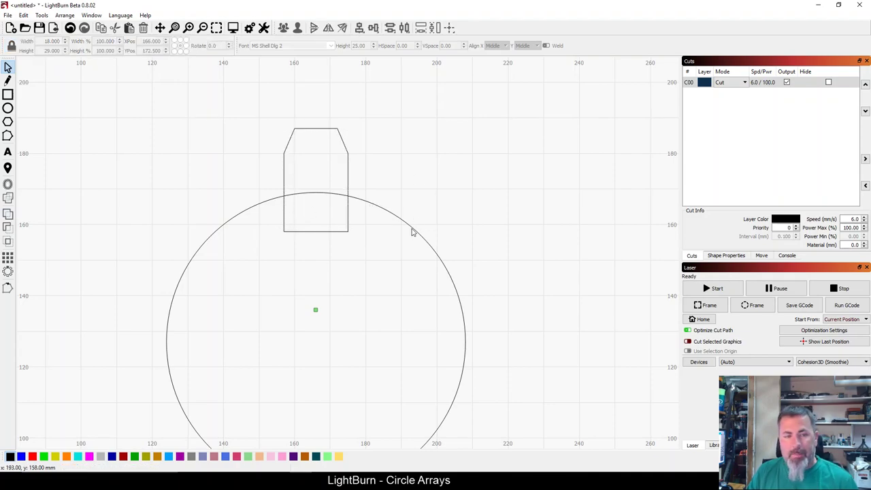
{"action": "left_click", "coordinate": [348, 181]}
Array the tooth into 10 rotated copies centred on the circle, then clear the selection
{"action": "left_click", "coordinate": [371, 204], "text": "shift"}
{"action": "scroll", "coordinate": [393, 218], "scroll_direction": "down", "scroll_amount": 3}
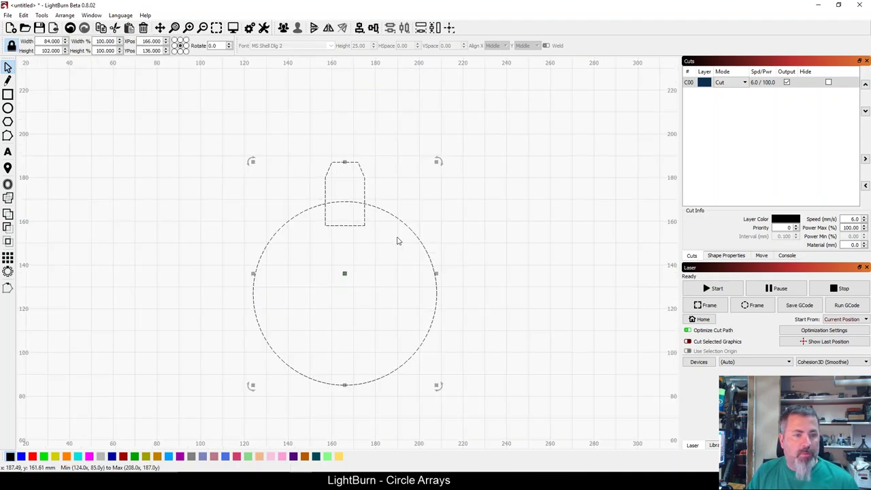
{"action": "left_click", "coordinate": [8, 273]}
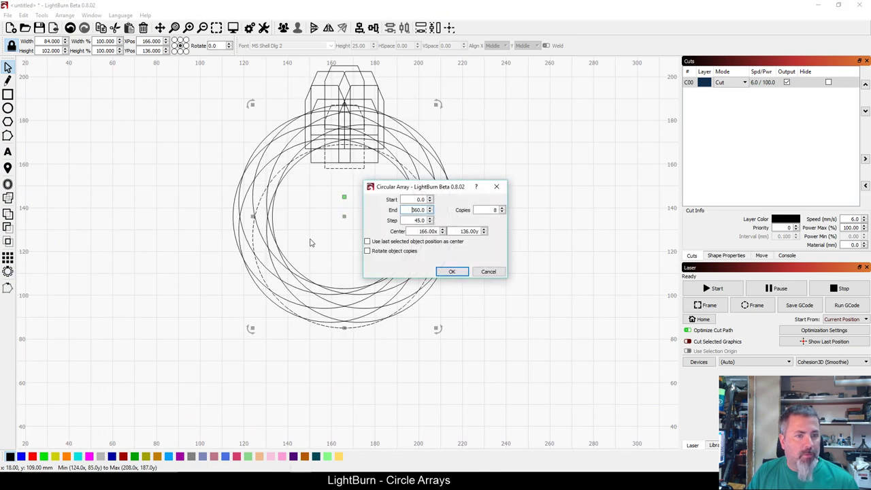
{"action": "left_click", "coordinate": [391, 241]}
{"action": "left_click", "coordinate": [390, 251]}
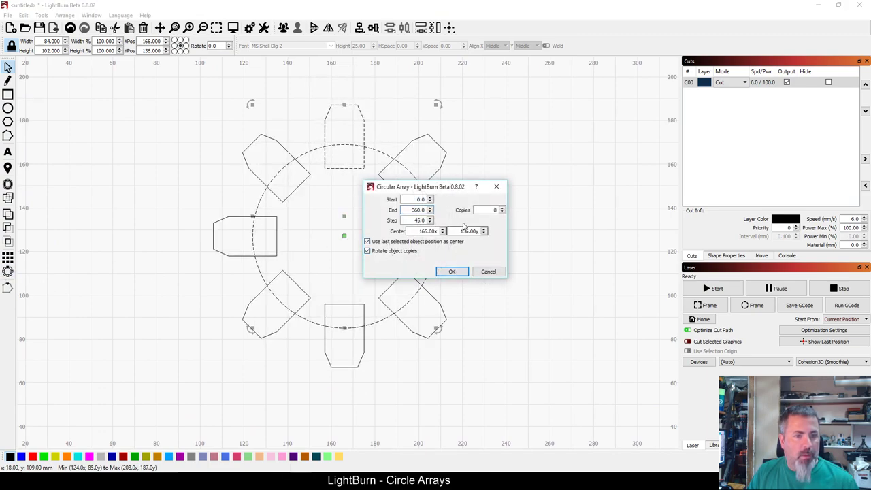
{"action": "left_click", "coordinate": [502, 208]}
{"action": "left_click", "coordinate": [502, 208]}
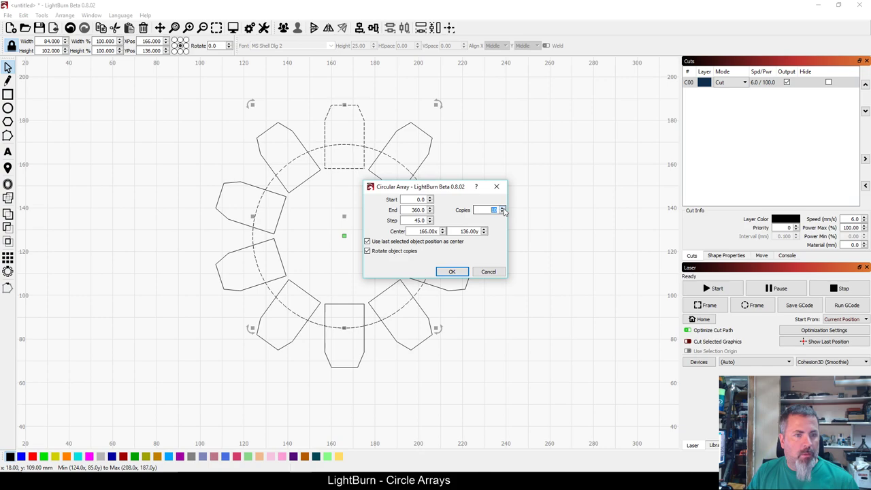
{"action": "left_click", "coordinate": [460, 272]}
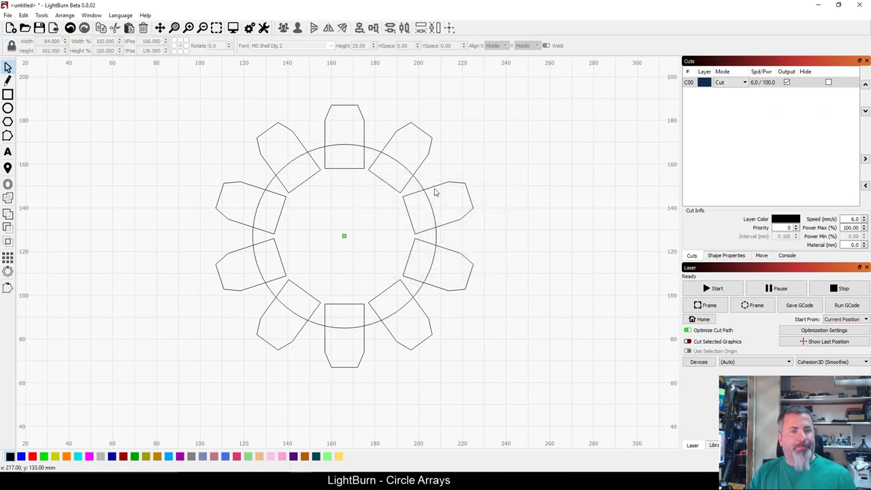
{"action": "left_click", "coordinate": [365, 135]}
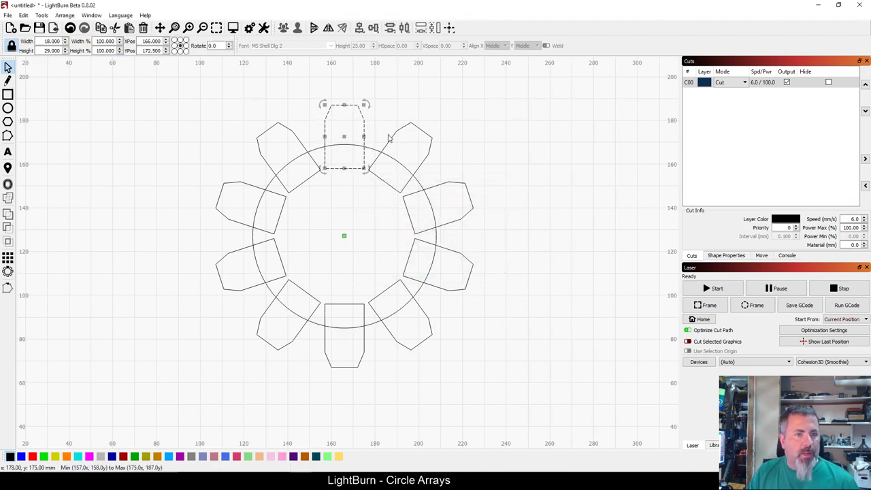
{"action": "left_click", "coordinate": [404, 133]}
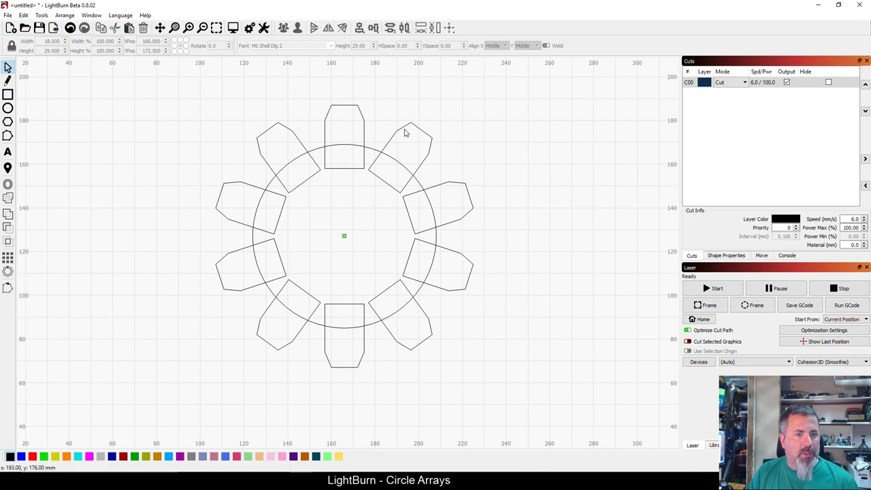
Group the ten teeth, then weld the group with the circle into one gear outline
{"action": "left_click", "coordinate": [426, 190]}
{"action": "left_click_drag", "start_coordinate": [532, 408], "coordinate": [208, 93]}
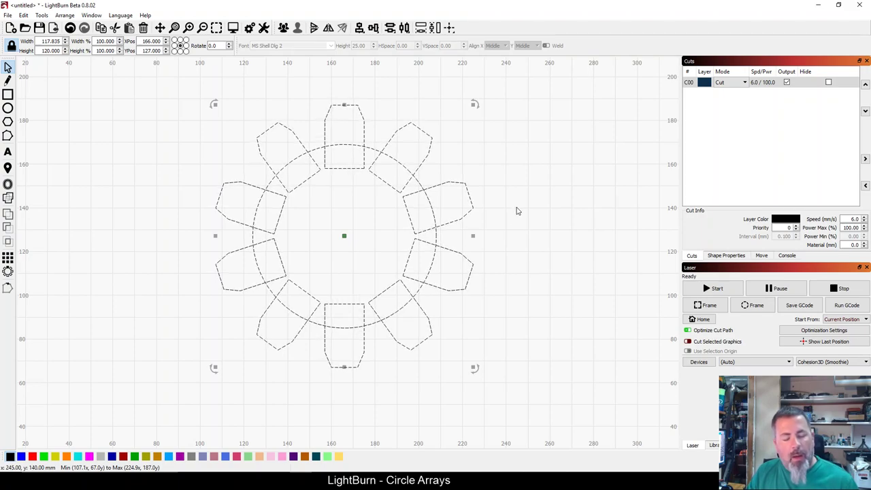
{"action": "left_click", "coordinate": [373, 153], "text": "ctrl"}
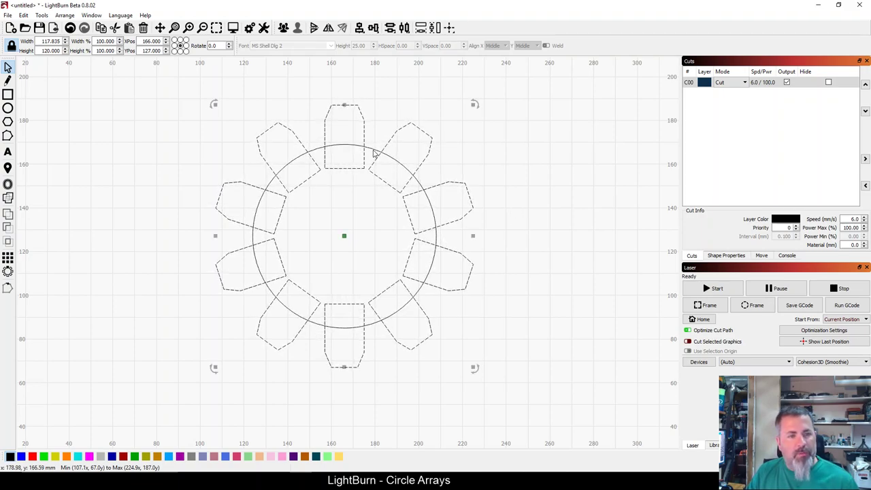
{"action": "left_click", "coordinate": [284, 27]}
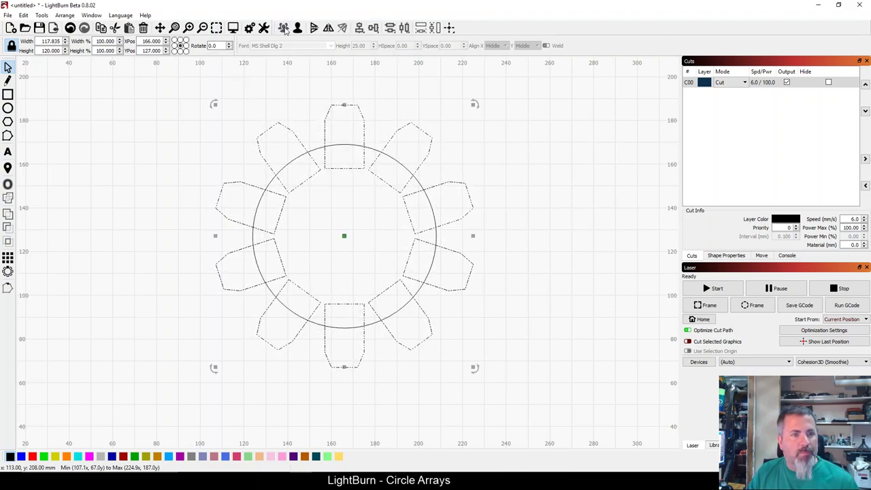
{"action": "left_click", "coordinate": [532, 161]}
{"action": "left_click", "coordinate": [428, 156]}
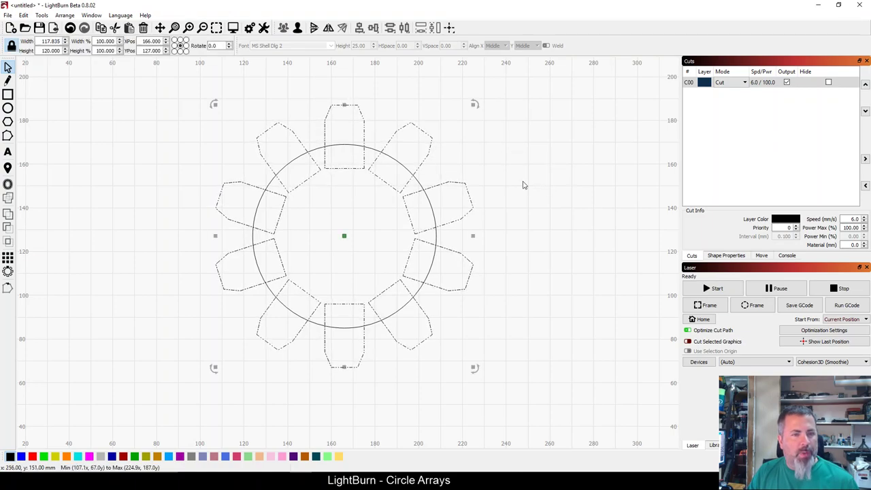
{"action": "left_click", "coordinate": [373, 153], "text": "shift"}
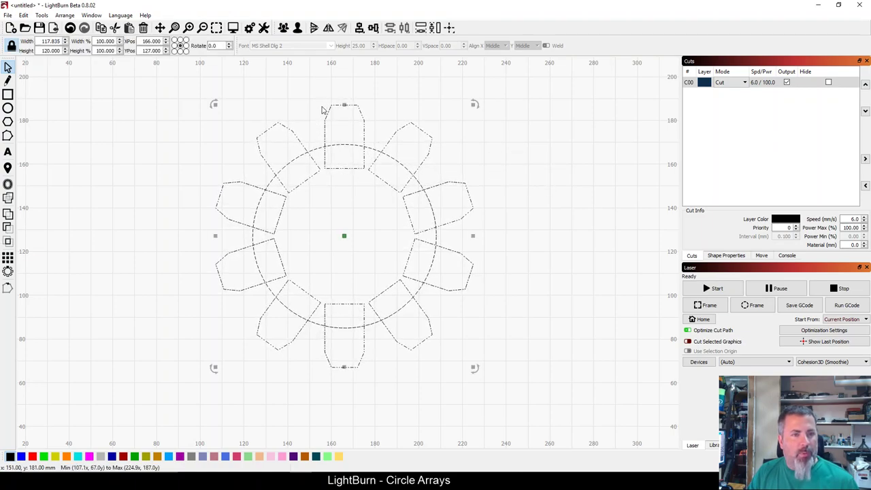
{"action": "left_click", "coordinate": [7, 213]}
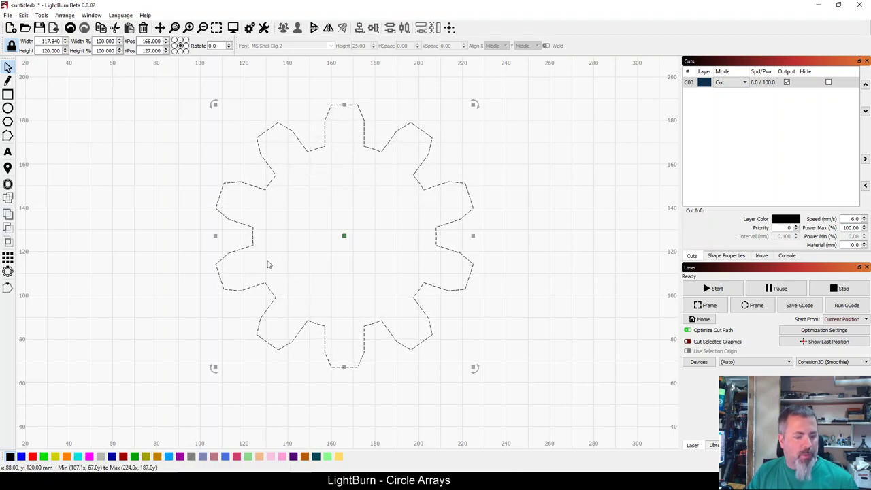
{"action": "key", "text": "ctrl+z"}
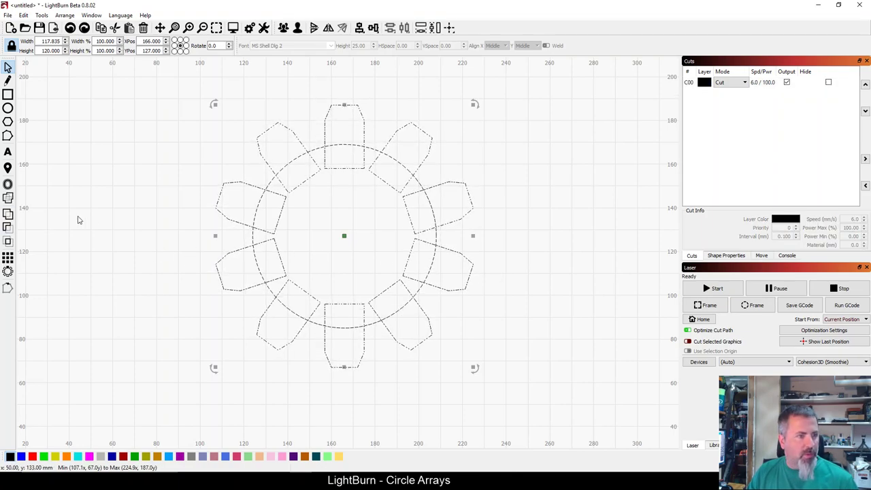
{"action": "left_click", "coordinate": [8, 231]}
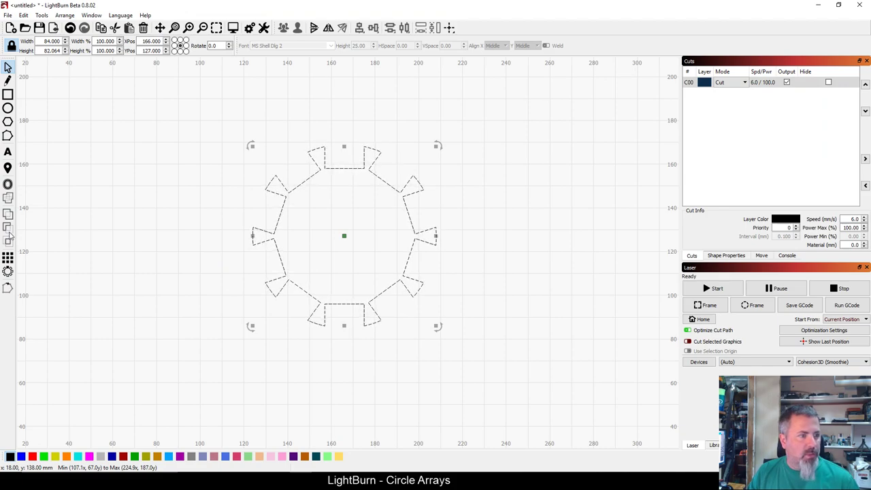
{"action": "key", "text": "ctrl+z"}
{"action": "left_click", "coordinate": [8, 242]}
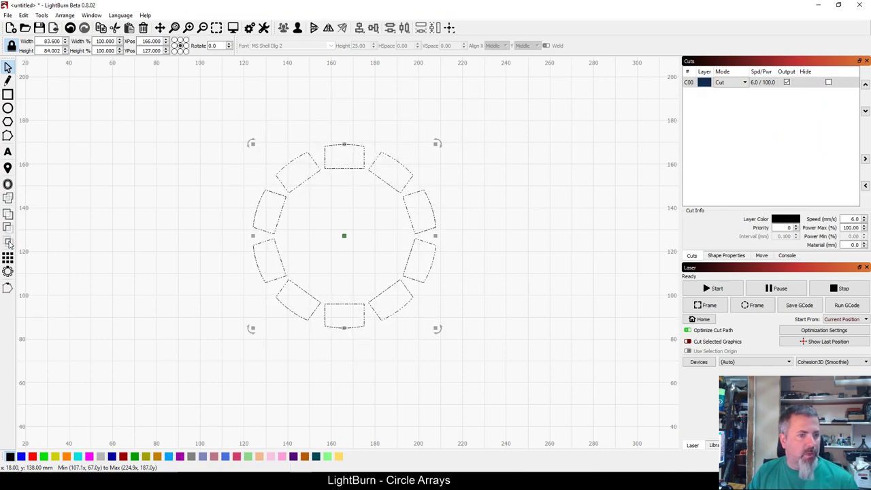
{"action": "key", "text": "ctrl+z"}
{"action": "left_click", "coordinate": [8, 230]}
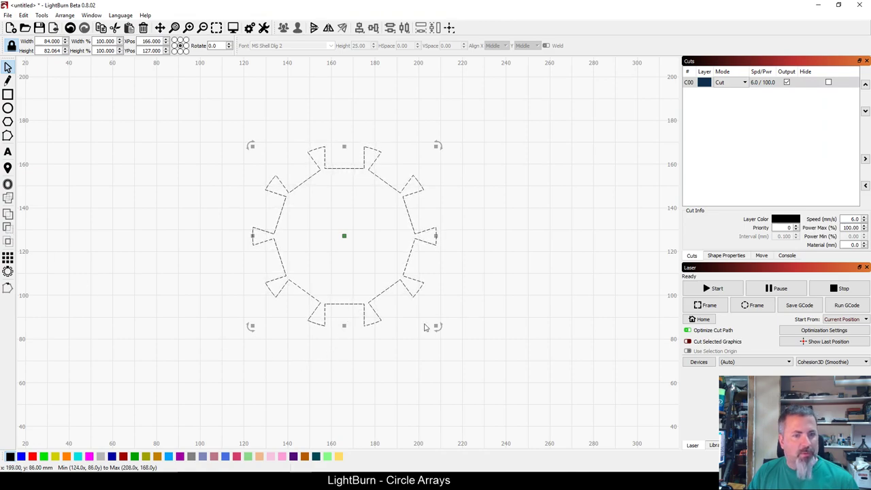
{"action": "key", "text": "ctrl+z"}
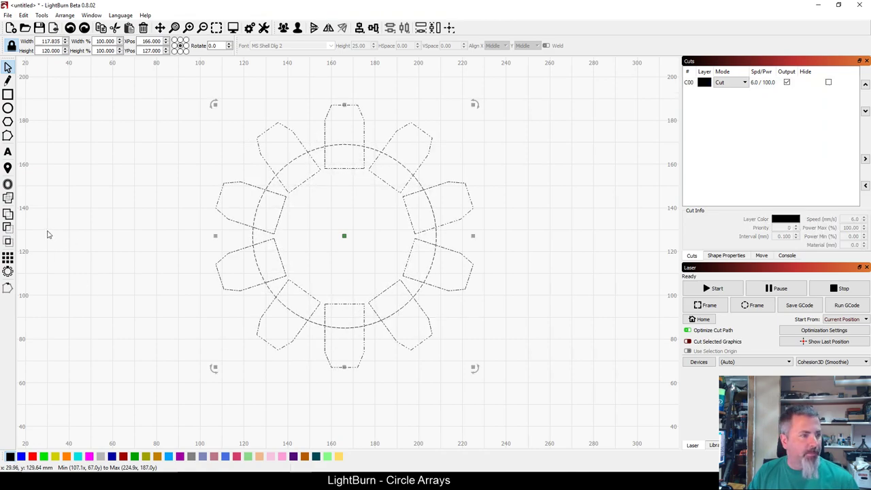
Finish welding the gear and draw a circle aligned to its horizontal and vertical centre
{"action": "left_click", "coordinate": [8, 215]}
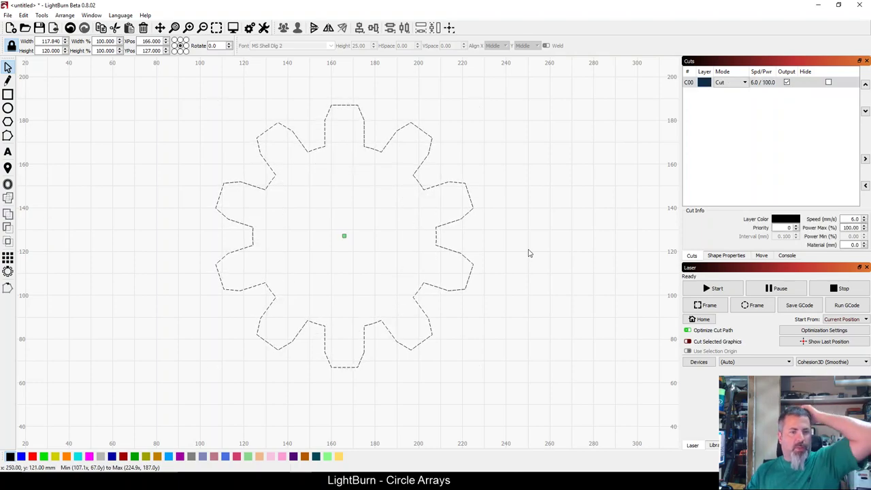
{"action": "left_click", "coordinate": [526, 251]}
{"action": "left_click", "coordinate": [7, 108]}
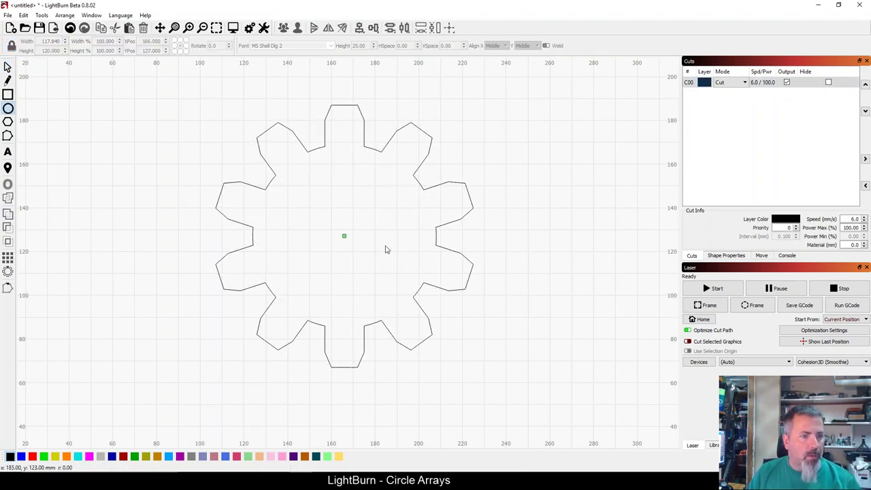
{"action": "left_click_drag", "start_coordinate": [375, 249], "coordinate": [285, 179]}
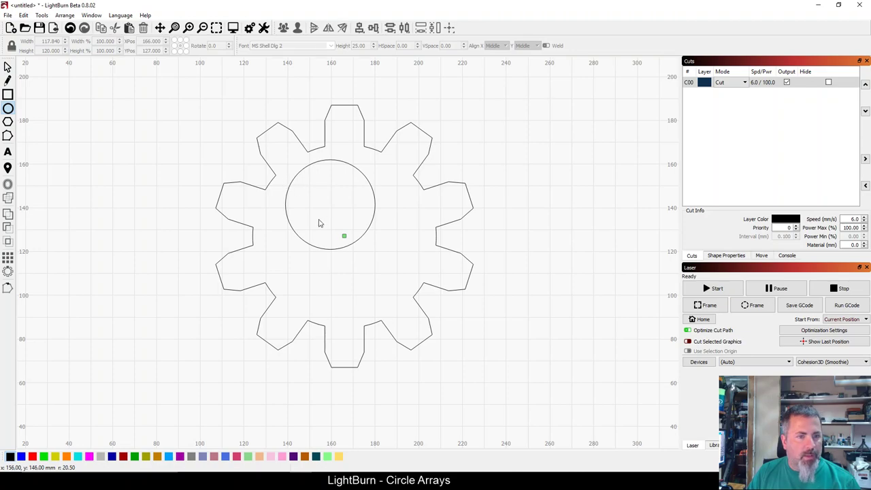
{"action": "key", "text": "ctrl+a"}
{"action": "left_click", "coordinate": [361, 27]}
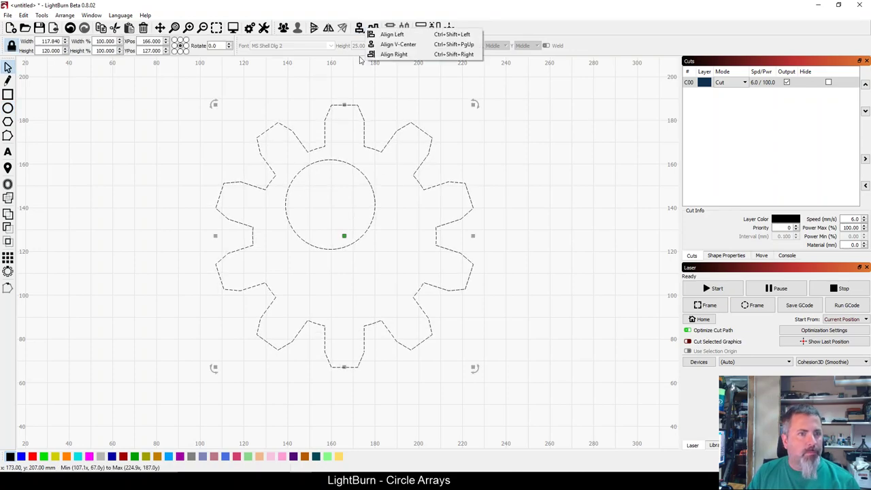
{"action": "left_click", "coordinate": [398, 45]}
{"action": "left_click", "coordinate": [373, 27]}
{"action": "left_click", "coordinate": [402, 41]}
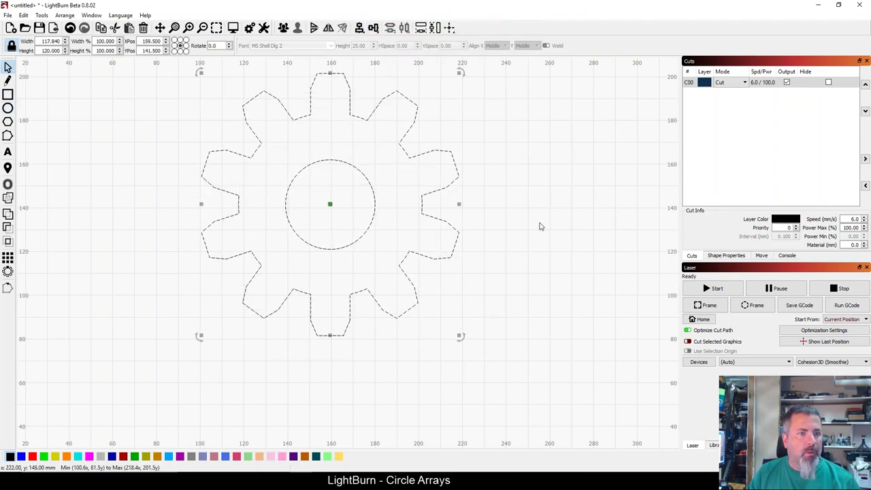
Resize the centre hole to about 51 mm, then select the whole gear with its hole
{"action": "left_click", "coordinate": [540, 226]}
{"action": "left_click", "coordinate": [366, 236]}
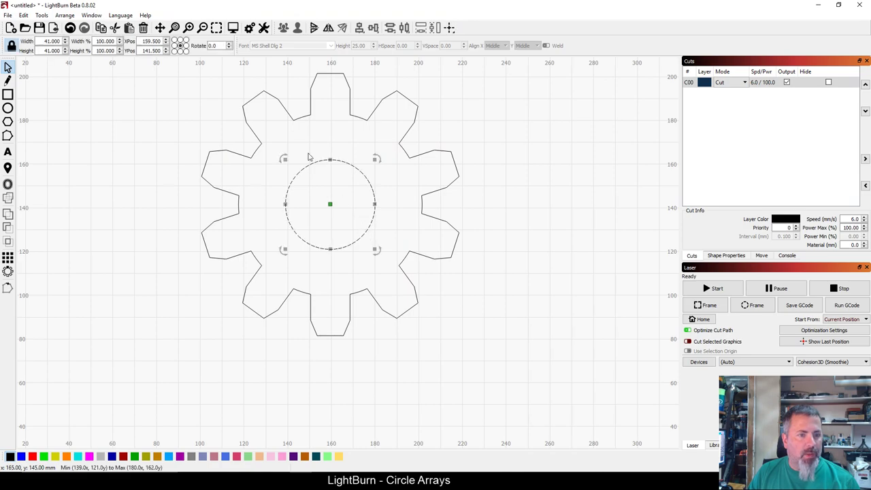
{"action": "mouse_move", "coordinate": [283, 156]}
{"action": "left_mouse_down"}
{"action": "mouse_move", "coordinate": [270, 145]}
{"action": "mouse_move", "coordinate": [276, 151]}
{"action": "left_mouse_up"}
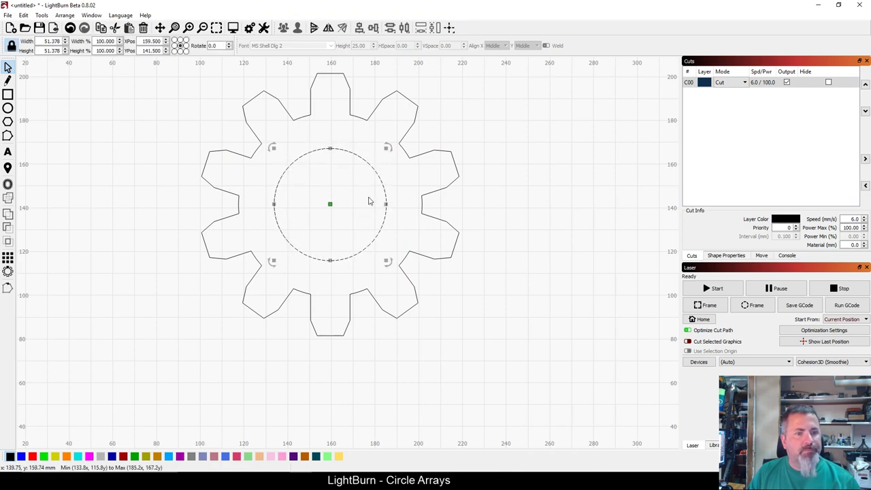
{"action": "left_click", "coordinate": [562, 226]}
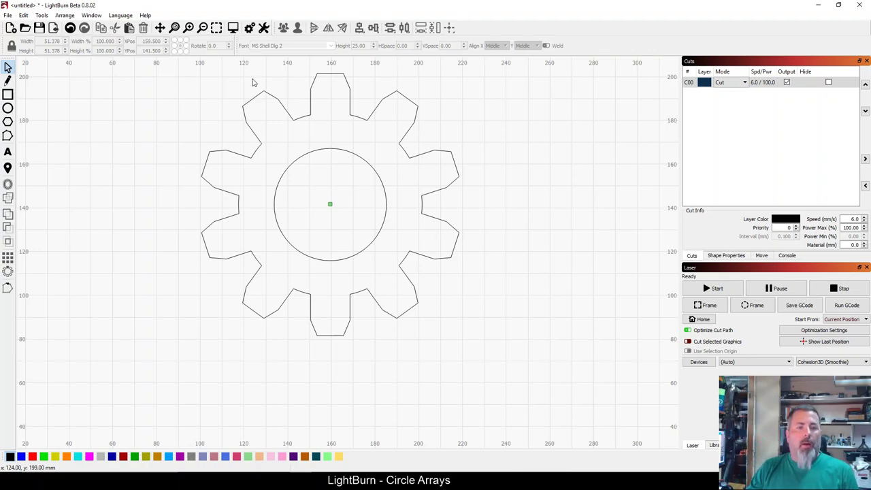
{"action": "scroll", "coordinate": [465, 219], "scroll_direction": "down", "scroll_amount": 2}
{"action": "scroll", "coordinate": [462, 226], "scroll_direction": "down", "scroll_amount": 1}
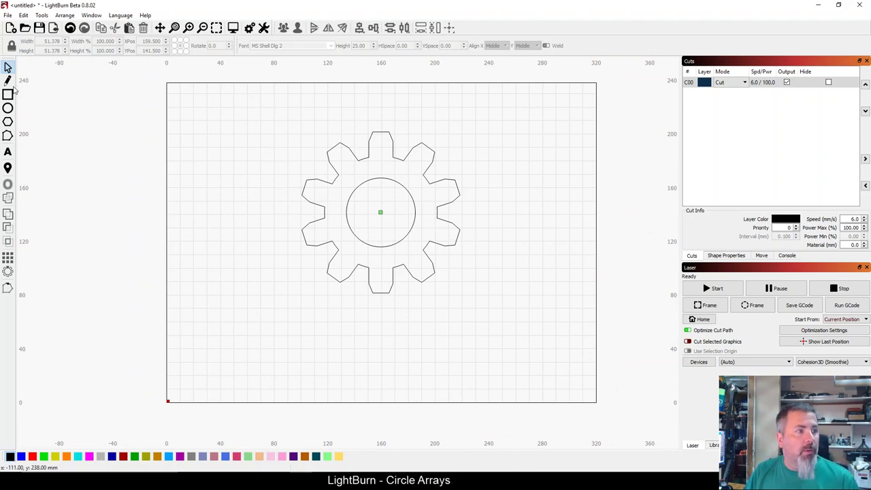
{"action": "left_click", "coordinate": [8, 67]}
{"action": "left_click_drag", "start_coordinate": [262, 91], "coordinate": [517, 321]}
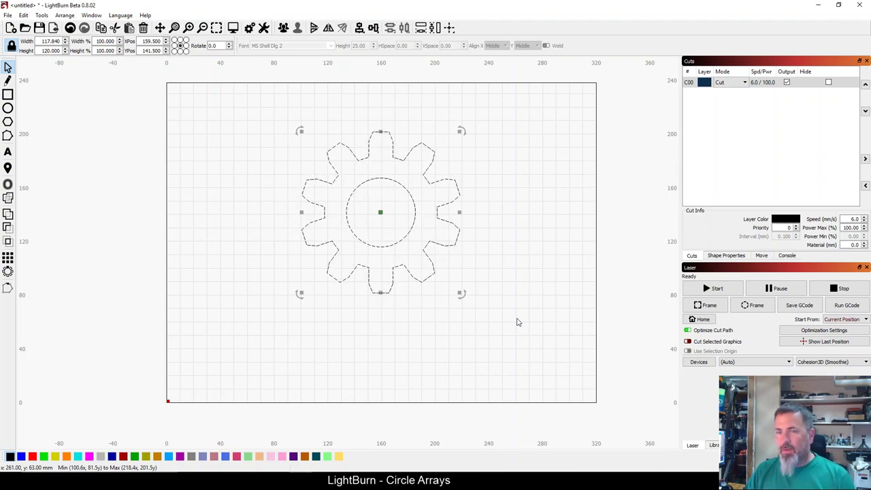
Delete the gear and draw a lone 10 × 79 mm rectangle, then select it
{"action": "key", "text": "Delete"}
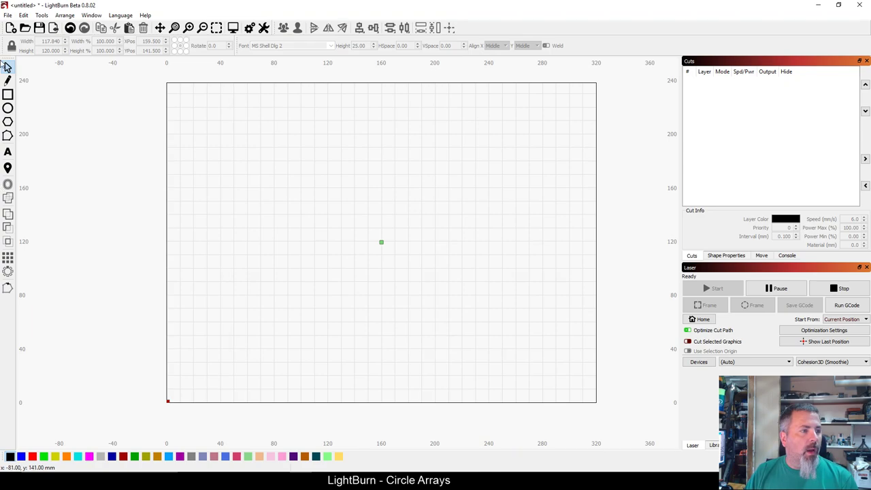
{"action": "left_click", "coordinate": [8, 94]}
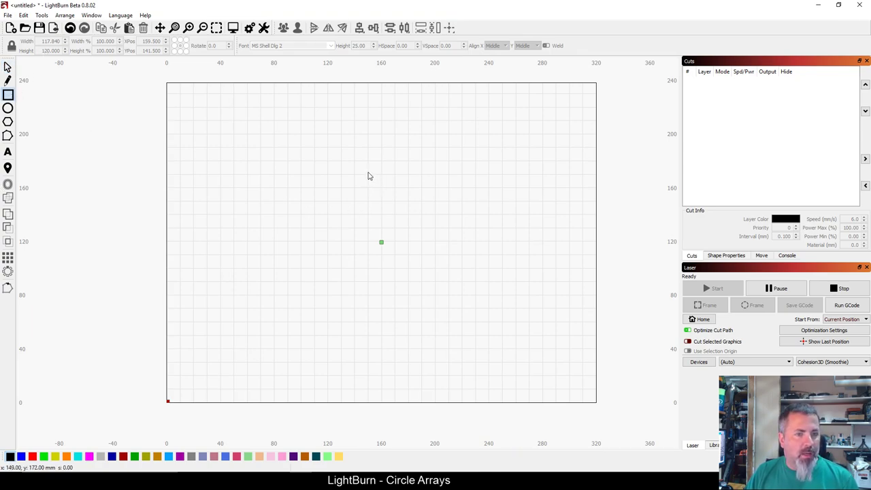
{"action": "left_click_drag", "start_coordinate": [368, 163], "coordinate": [383, 272]}
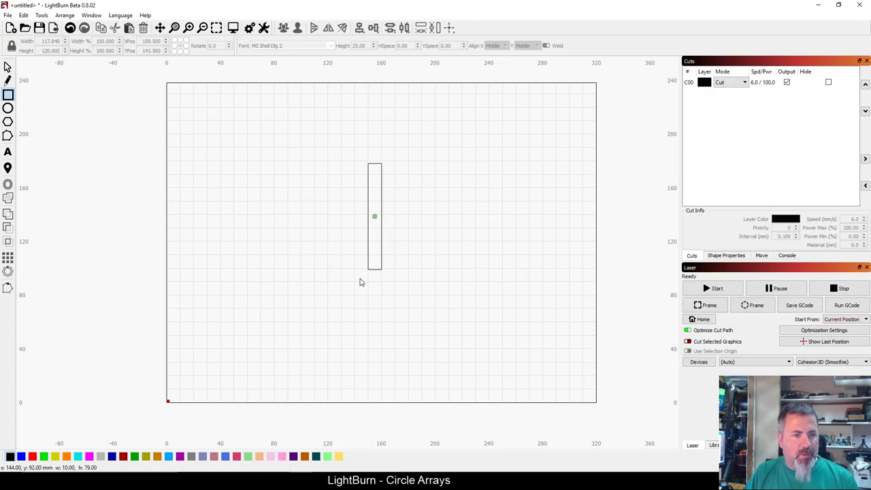
{"action": "key", "text": "Escape"}
{"action": "left_click_drag", "start_coordinate": [405, 195], "coordinate": [327, 175]}
Start a circular array of the rectangle with rotated copies and raise the copy count
{"action": "left_click", "coordinate": [8, 271]}
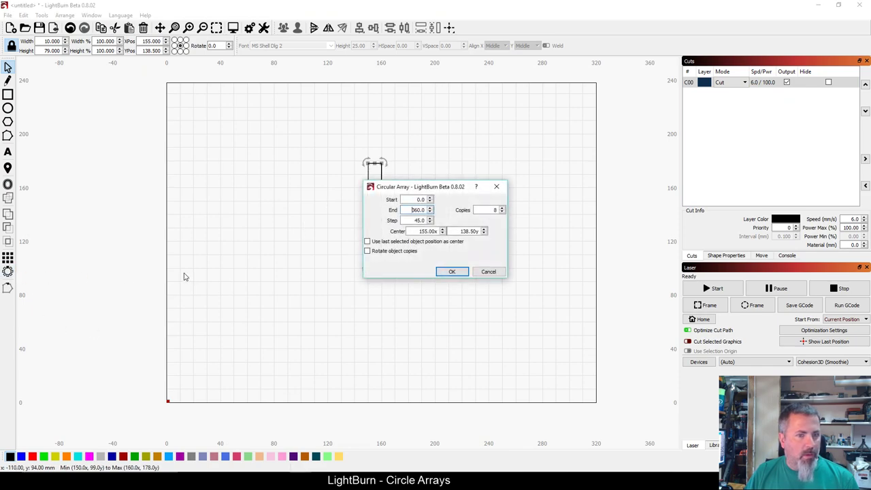
{"action": "left_click", "coordinate": [381, 254]}
{"action": "left_click_drag", "start_coordinate": [427, 188], "coordinate": [540, 160]}
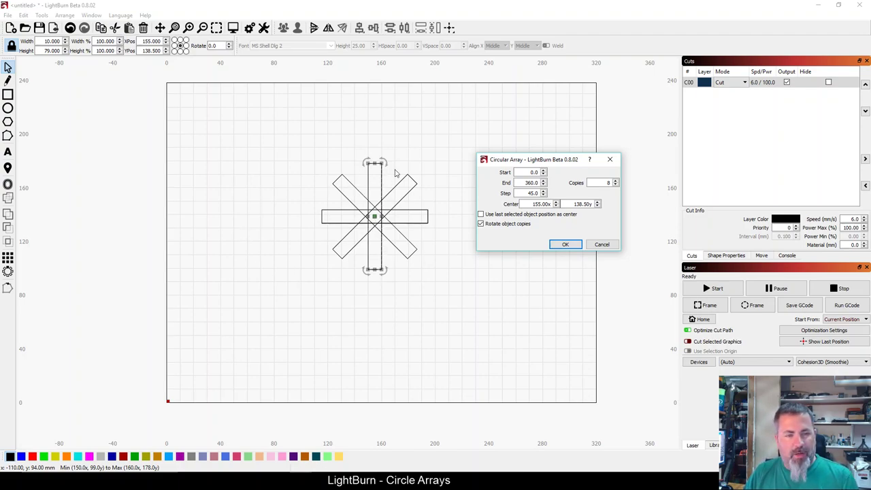
{"action": "left_click", "coordinate": [616, 182]}
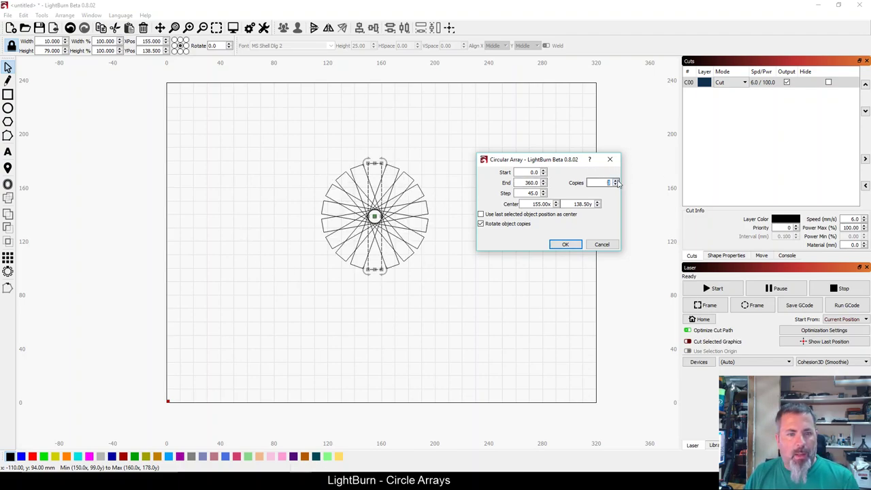
{"action": "left_click", "coordinate": [617, 181]}
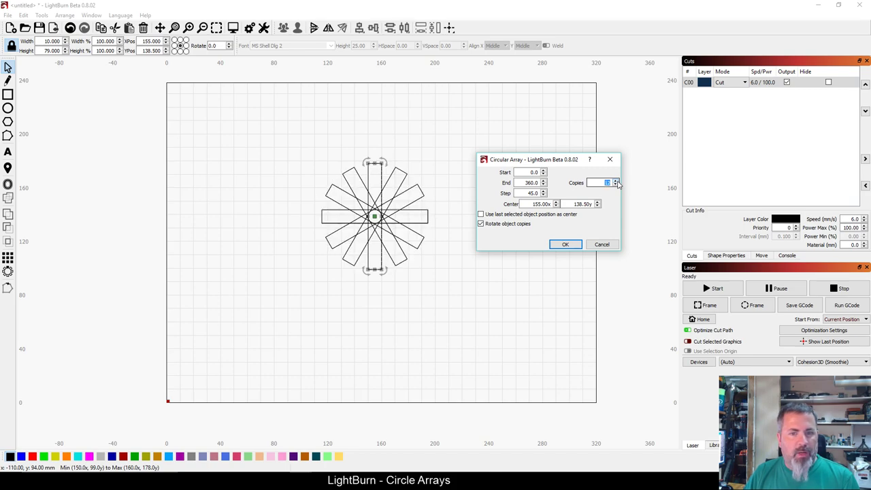
{"action": "left_click", "coordinate": [617, 182]}
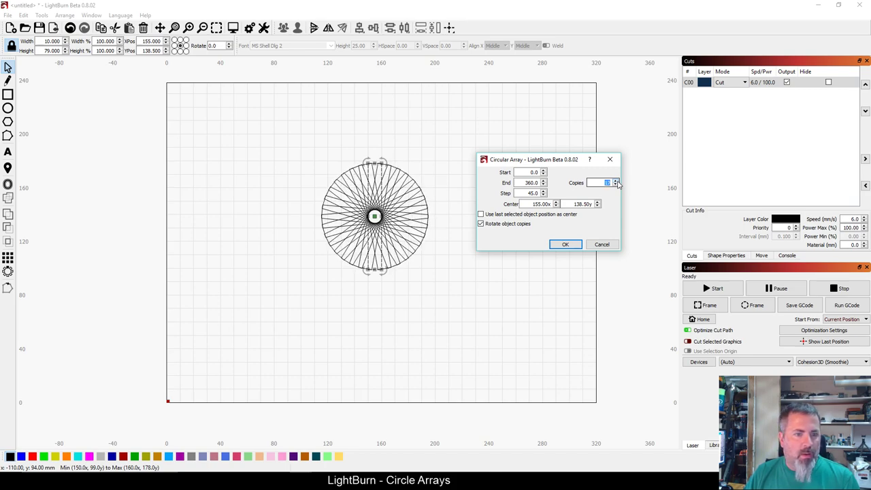
Spin the Copies value up and down, settling on 8 copies at 45° steps
{"action": "scroll", "coordinate": [617, 188], "scroll_direction": "down", "scroll_amount": 20}
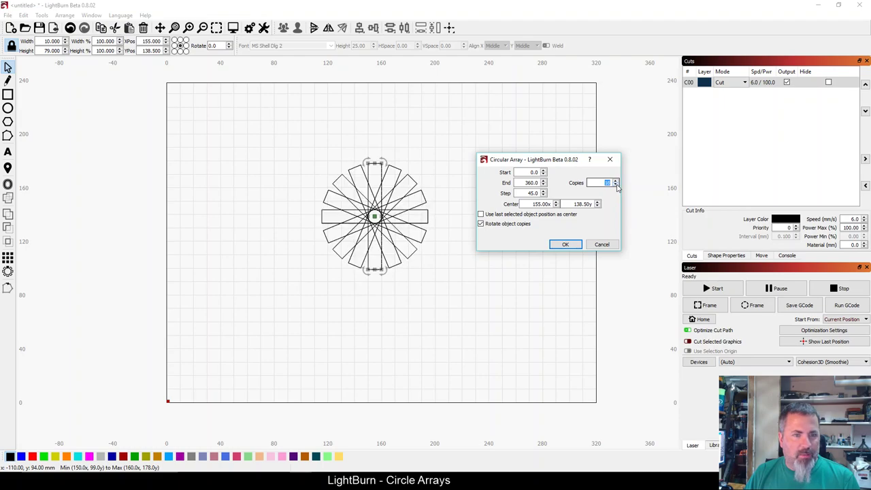
{"action": "scroll", "coordinate": [617, 188], "scroll_direction": "up", "scroll_amount": 5}
{"action": "scroll", "coordinate": [618, 188], "scroll_direction": "down", "scroll_amount": 12}
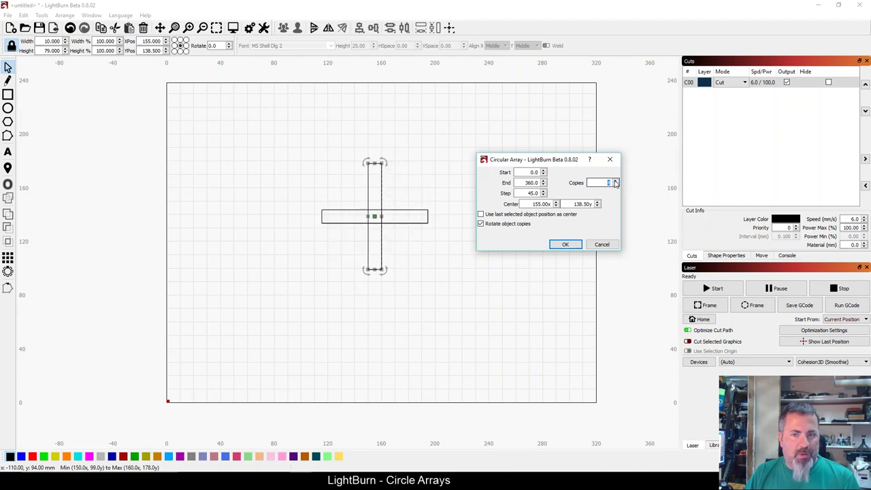
{"action": "scroll", "coordinate": [616, 187], "scroll_direction": "up", "scroll_amount": 4}
{"action": "scroll", "coordinate": [614, 185], "scroll_direction": "down", "scroll_amount": 2}
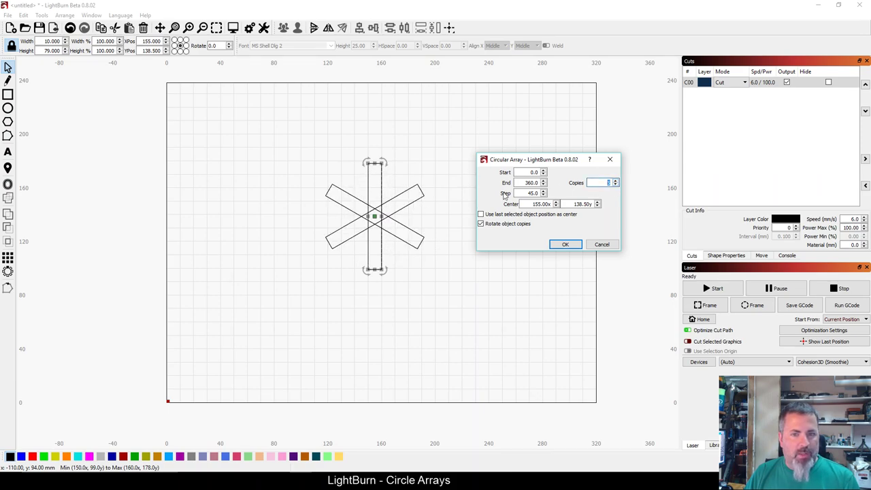
{"action": "scroll", "coordinate": [616, 185], "scroll_direction": "up", "scroll_amount": 5}
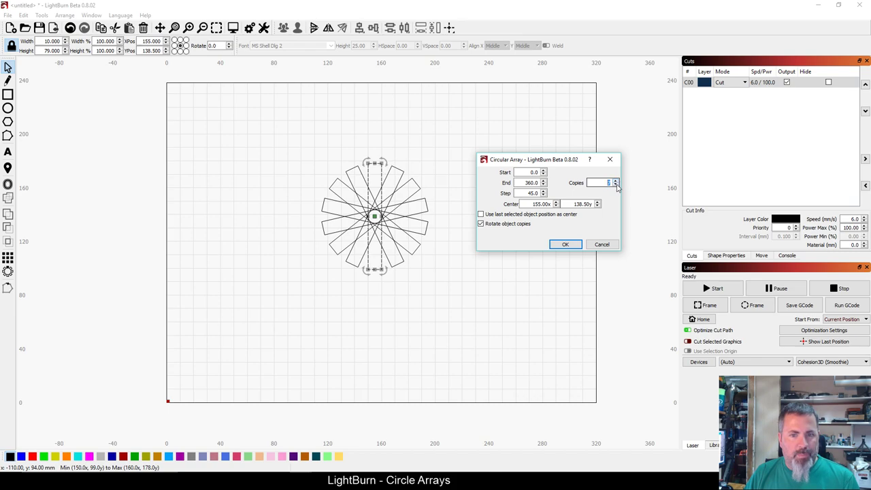
{"action": "scroll", "coordinate": [616, 185], "scroll_direction": "down", "scroll_amount": 4}
{"action": "scroll", "coordinate": [617, 185], "scroll_direction": "up", "scroll_amount": 4}
{"action": "scroll", "coordinate": [616, 186], "scroll_direction": "down", "scroll_amount": 4}
{"action": "scroll", "coordinate": [616, 183], "scroll_direction": "up", "scroll_amount": 5}
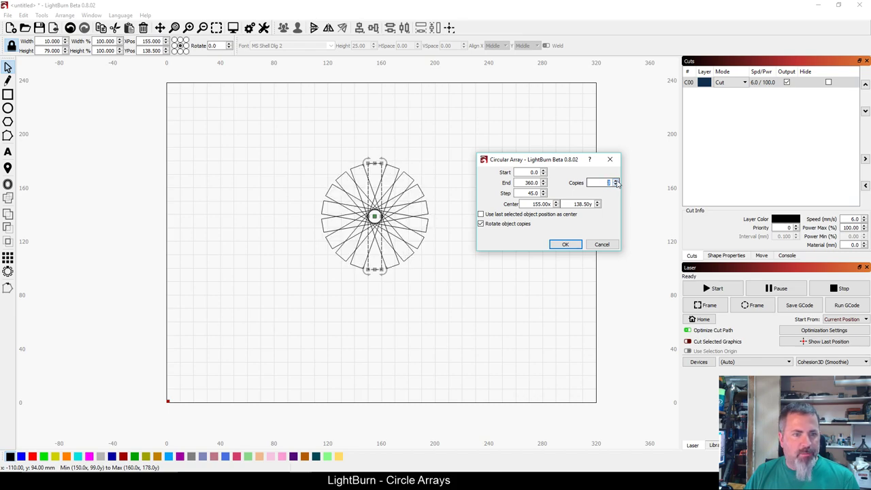
{"action": "scroll", "coordinate": [617, 184], "scroll_direction": "down", "scroll_amount": 4}
{"action": "scroll", "coordinate": [616, 184], "scroll_direction": "up", "scroll_amount": 4}
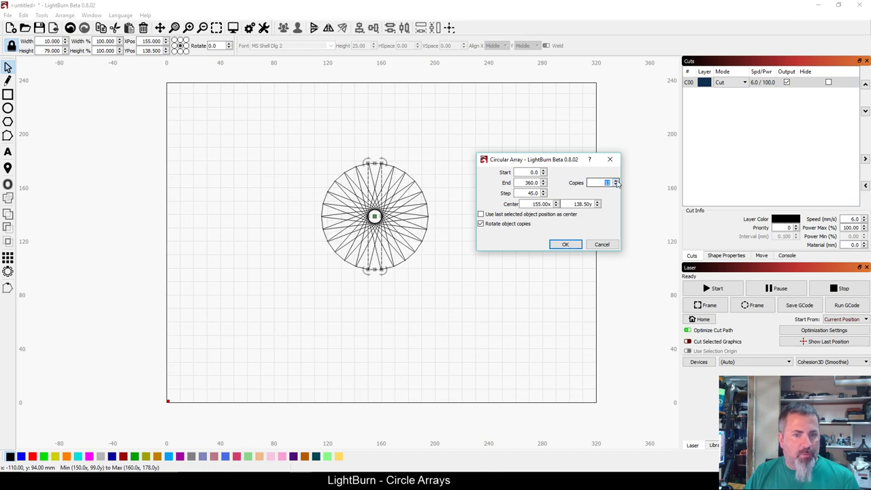
{"action": "scroll", "coordinate": [616, 184], "scroll_direction": "down", "scroll_amount": 3}
{"action": "scroll", "coordinate": [616, 184], "scroll_direction": "up", "scroll_amount": 4}
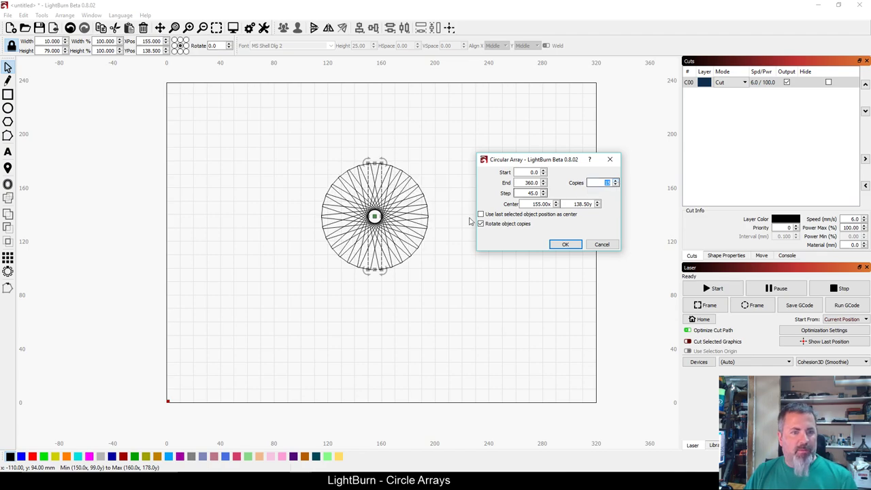
{"action": "scroll", "coordinate": [616, 184], "scroll_direction": "up", "scroll_amount": 2}
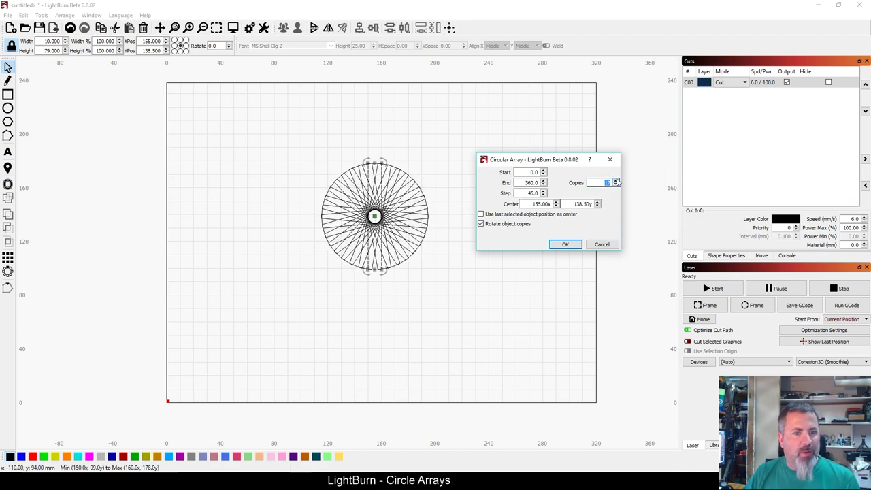
{"action": "scroll", "coordinate": [616, 184], "scroll_direction": "down", "scroll_amount": 3}
{"action": "scroll", "coordinate": [617, 183], "scroll_direction": "up", "scroll_amount": 2}
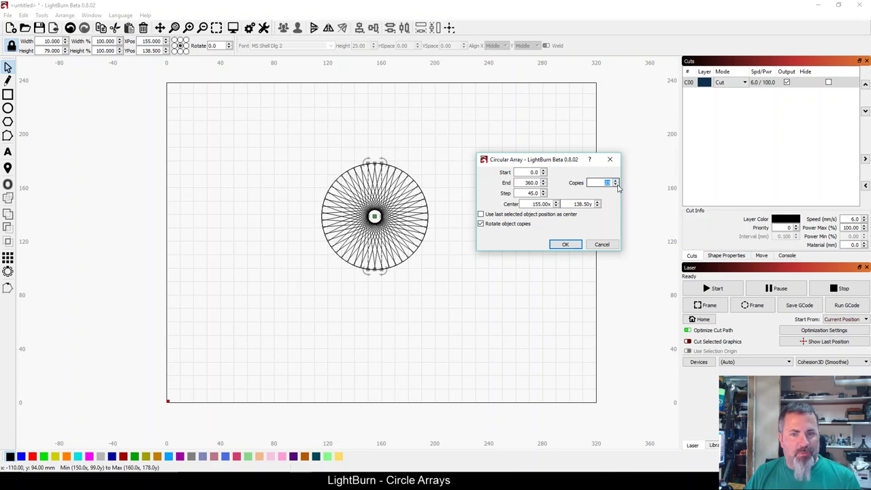
{"action": "scroll", "coordinate": [616, 183], "scroll_direction": "down", "scroll_amount": 2}
{"action": "scroll", "coordinate": [616, 184], "scroll_direction": "up", "scroll_amount": 2}
{"action": "scroll", "coordinate": [618, 187], "scroll_direction": "down", "scroll_amount": 3}
{"action": "scroll", "coordinate": [617, 187], "scroll_direction": "down", "scroll_amount": 2}
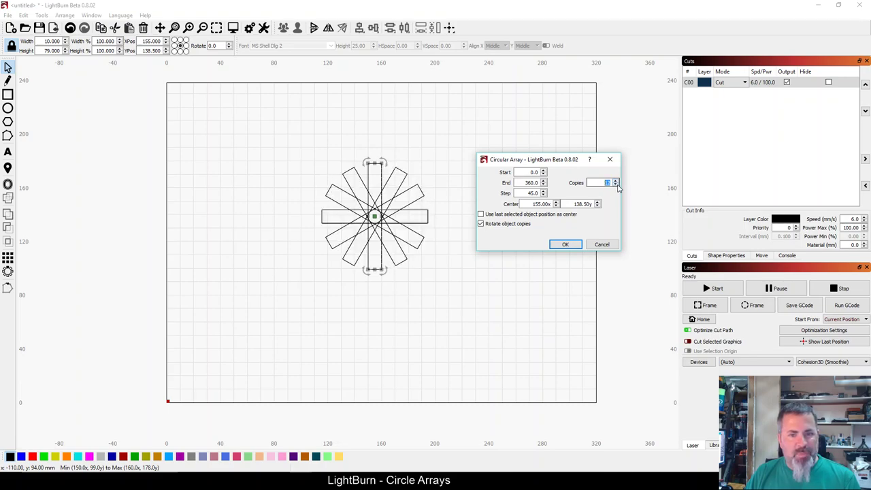
{"action": "scroll", "coordinate": [617, 188], "scroll_direction": "up", "scroll_amount": 4}
{"action": "scroll", "coordinate": [617, 185], "scroll_direction": "down", "scroll_amount": 3}
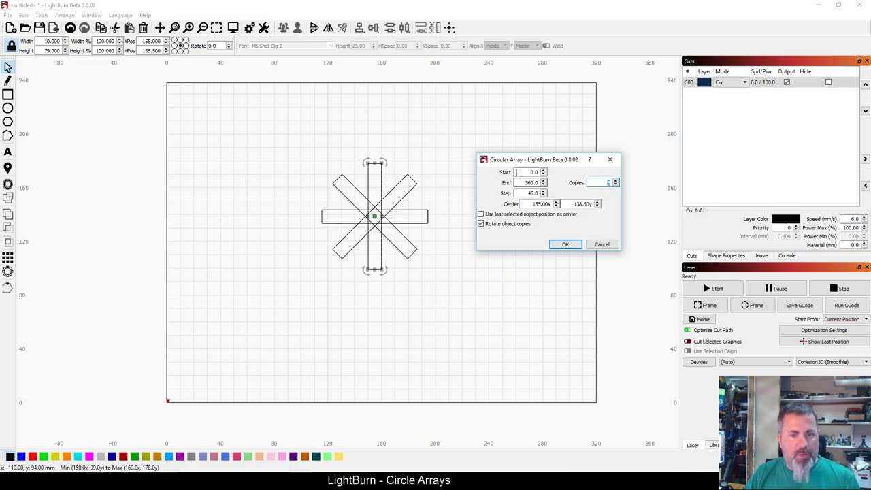
Set the circular array centre to about X 101, Y 100
{"action": "left_click_drag", "start_coordinate": [532, 203], "coordinate": [563, 203]}
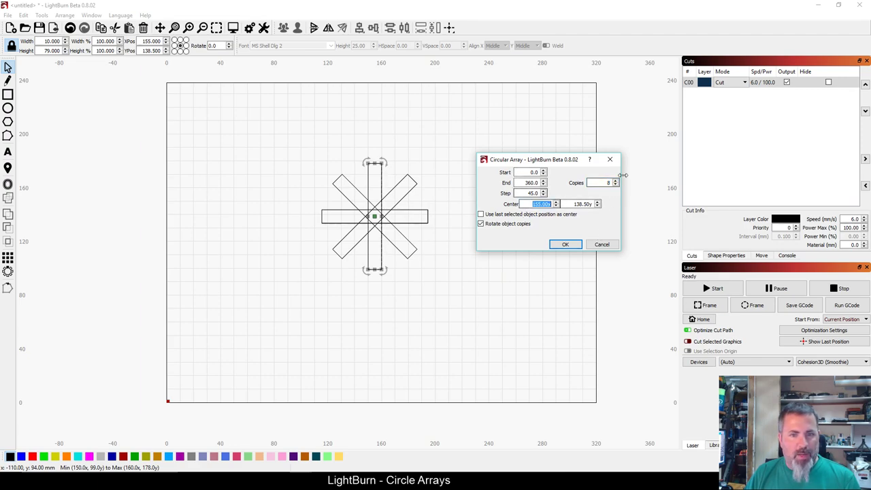
{"action": "scroll", "coordinate": [617, 186], "scroll_direction": "up", "scroll_amount": 8}
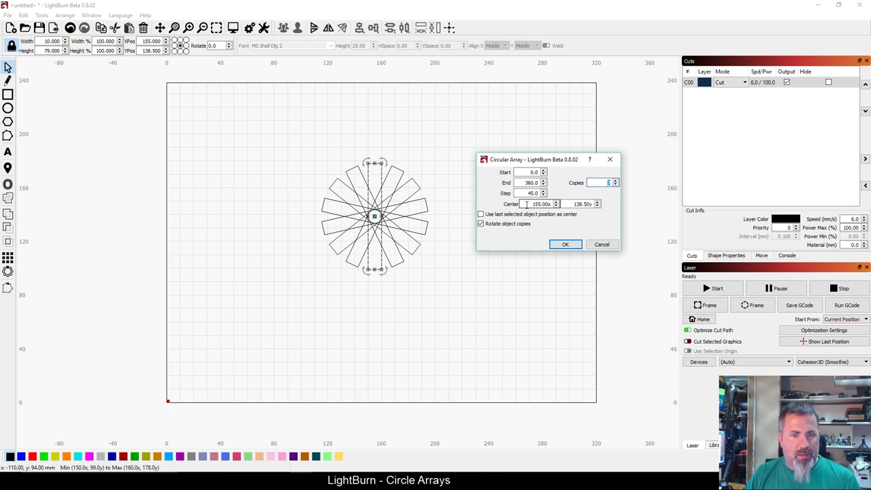
{"action": "left_click_drag", "start_coordinate": [528, 204], "coordinate": [560, 204]}
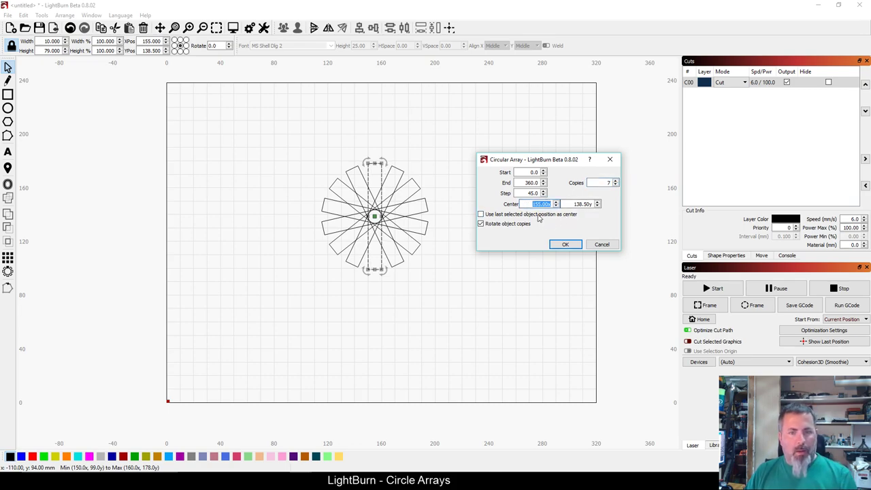
{"action": "type", "text": "0x"}
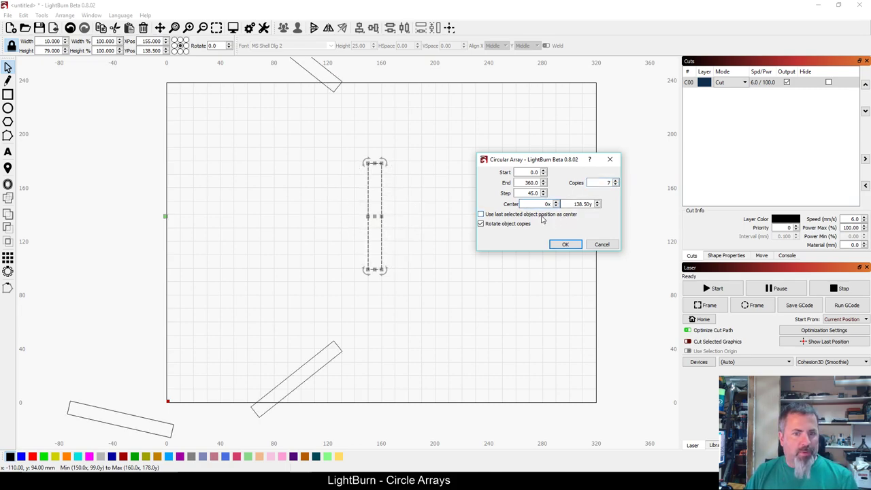
{"action": "key", "text": "BackSpace"}
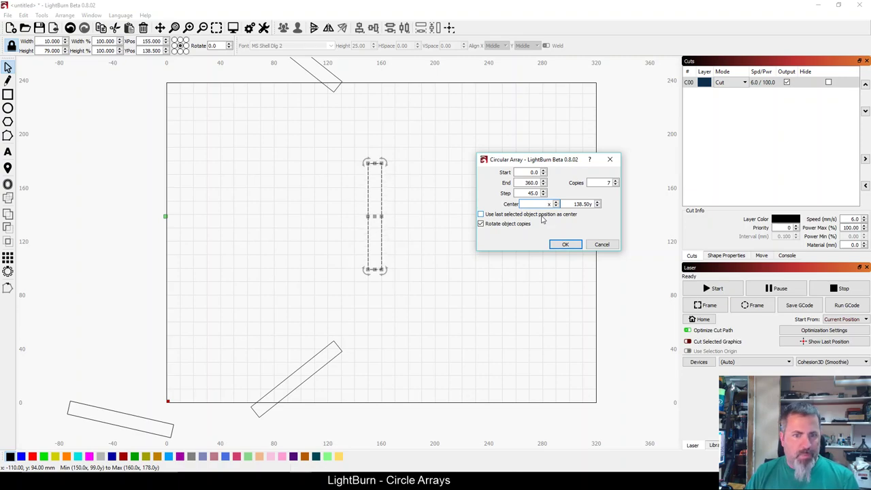
{"action": "type", "text": "100"}
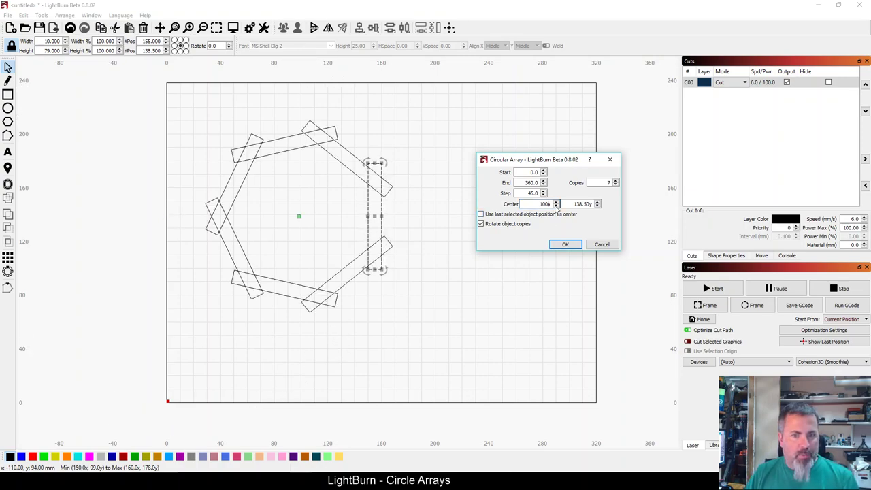
{"action": "left_click", "coordinate": [556, 206]}
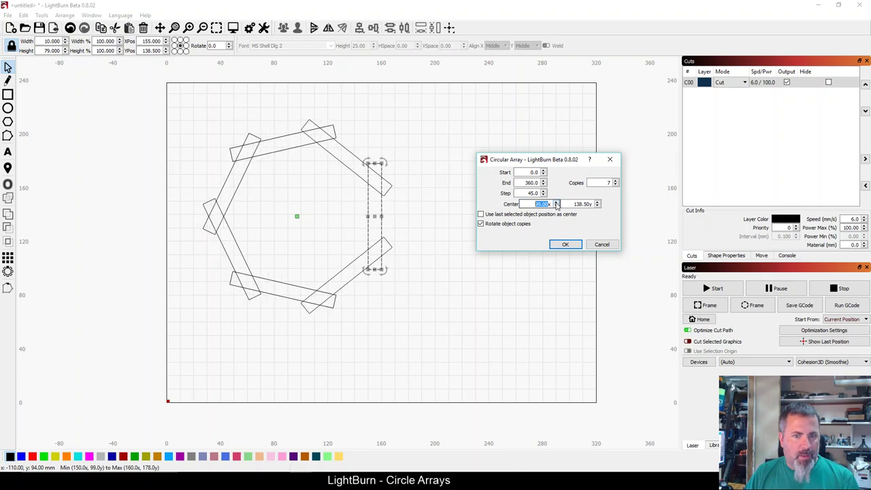
{"action": "left_click", "coordinate": [556, 203]}
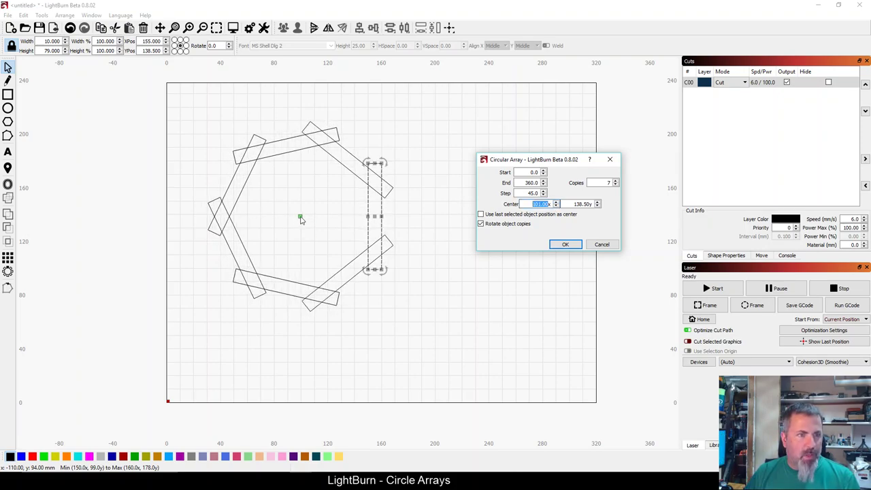
{"action": "left_click_drag", "start_coordinate": [571, 204], "coordinate": [595, 205]}
{"action": "type", "text": "100y"}
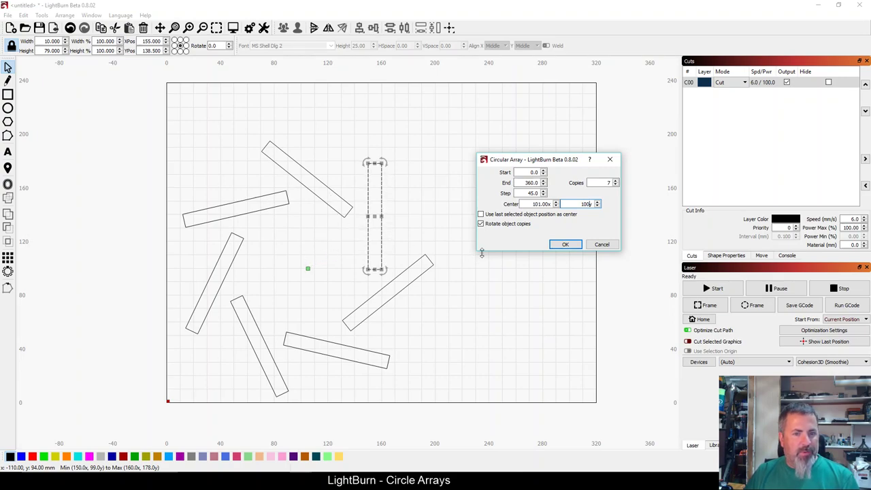
Toggle Rotate object copies off and on to compare, then close without applying
{"action": "left_click", "coordinate": [498, 225]}
{"action": "left_click", "coordinate": [481, 225]}
{"action": "left_click", "coordinate": [481, 226]}
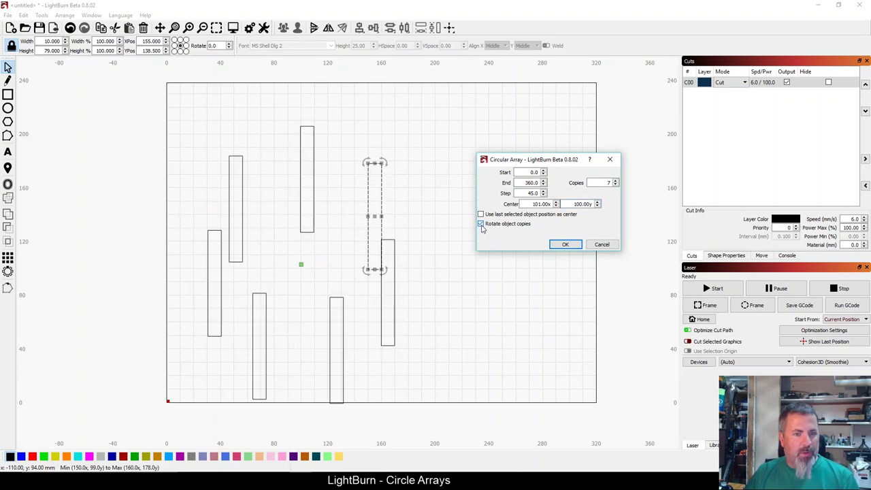
{"action": "left_click", "coordinate": [480, 225]}
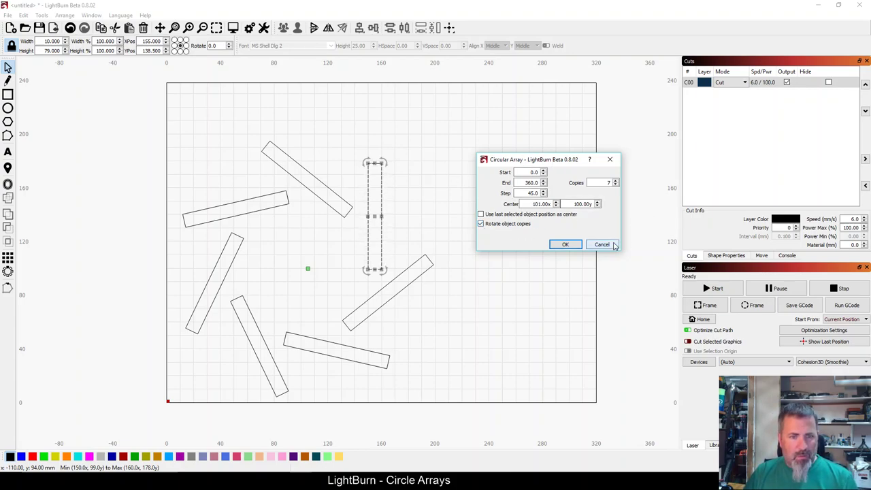
{"action": "left_click", "coordinate": [578, 245]}
Undo the array copies and deselect the single 10 × 79 mm rectangle
{"action": "key", "text": "ctrl+z"}
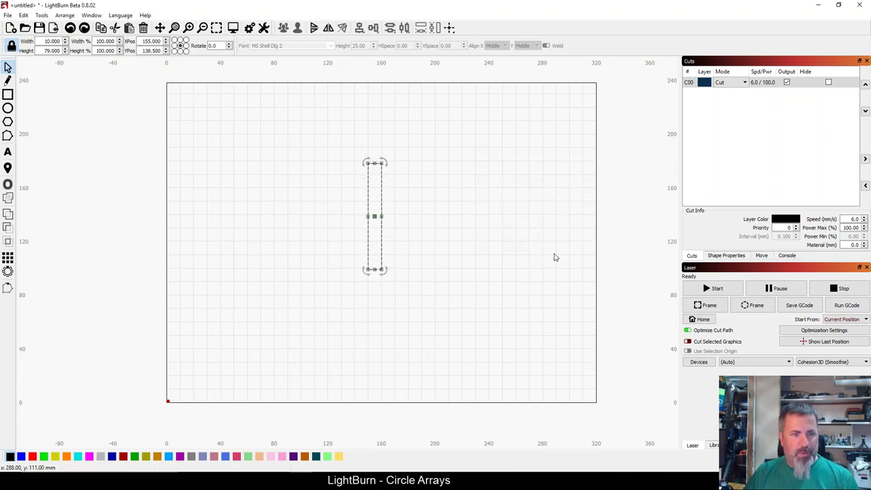
{"action": "left_click", "coordinate": [553, 250]}
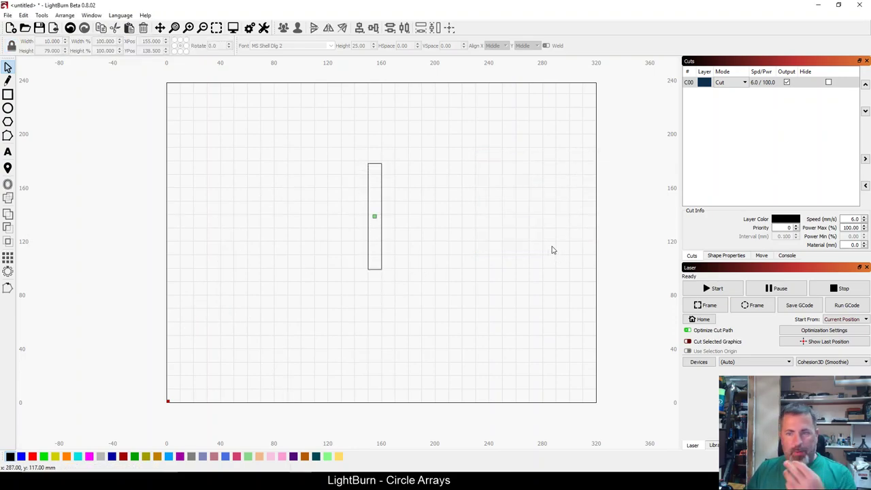